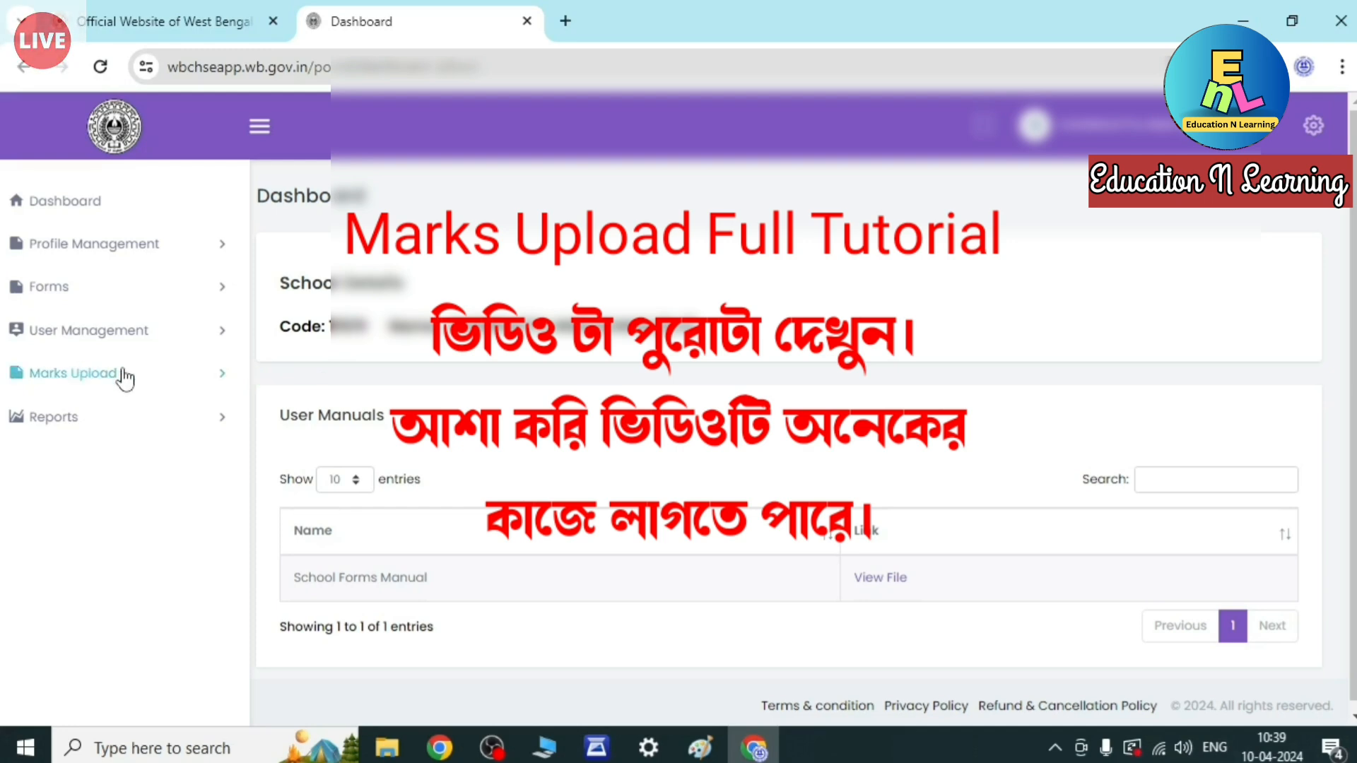
List the Class XI students for marks upload in session 2023-2024, student type Currently Registered, with a page limit of 100.
left_click(97, 382)
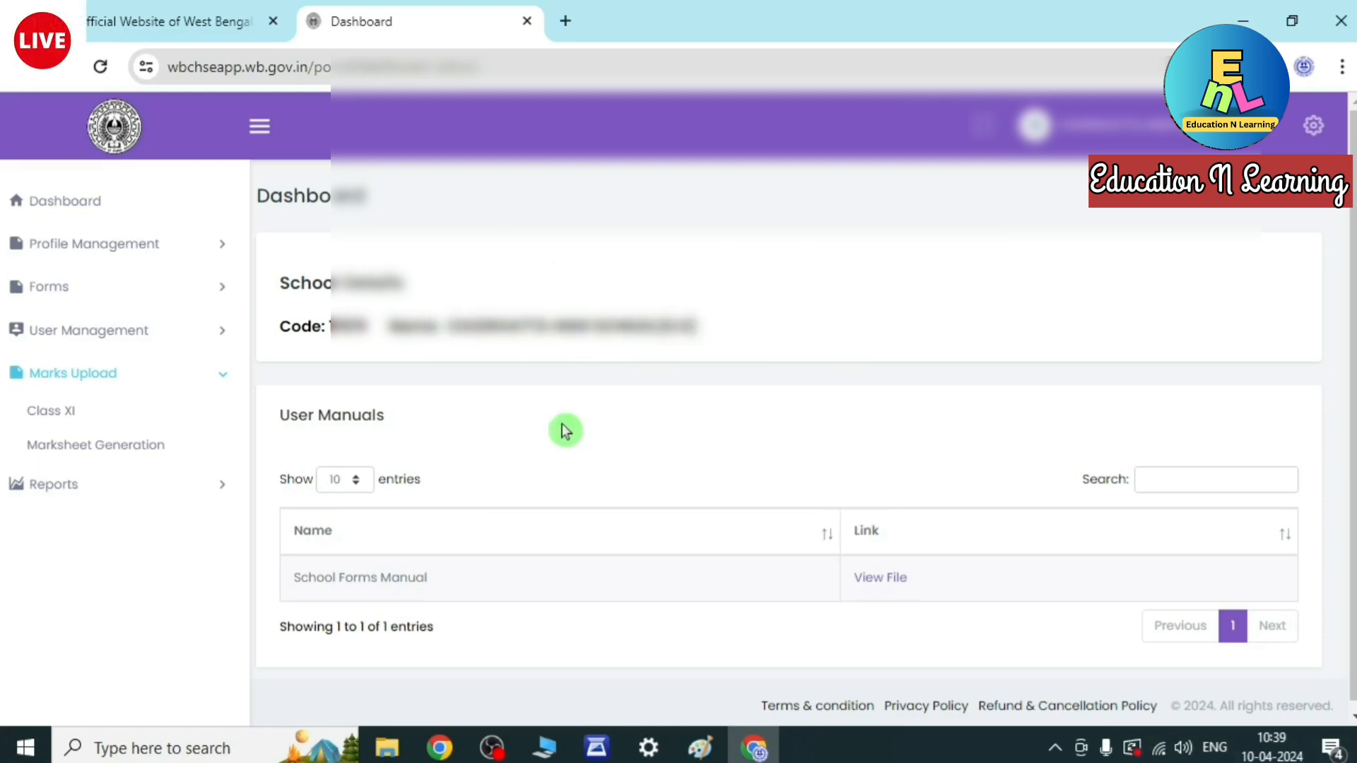
left_click(51, 416)
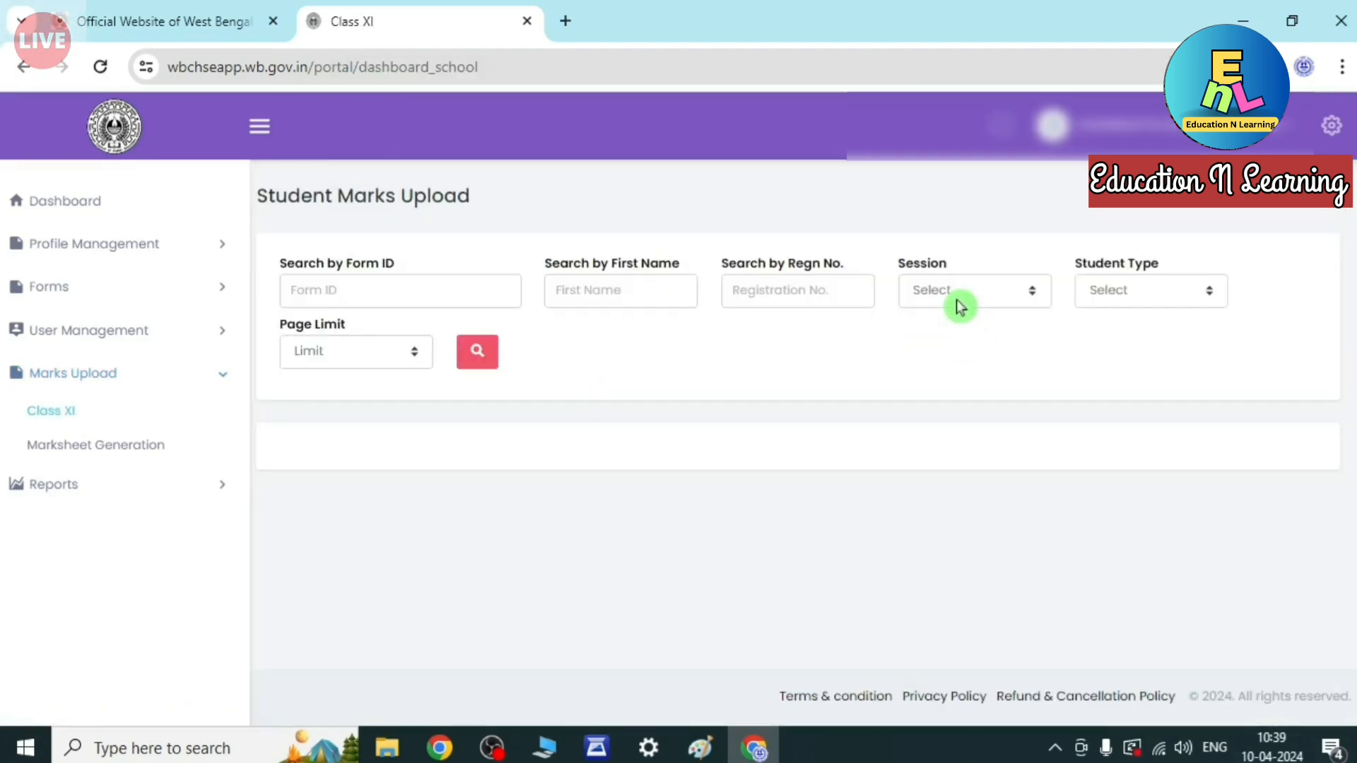
left_click(960, 305)
left_click(958, 360)
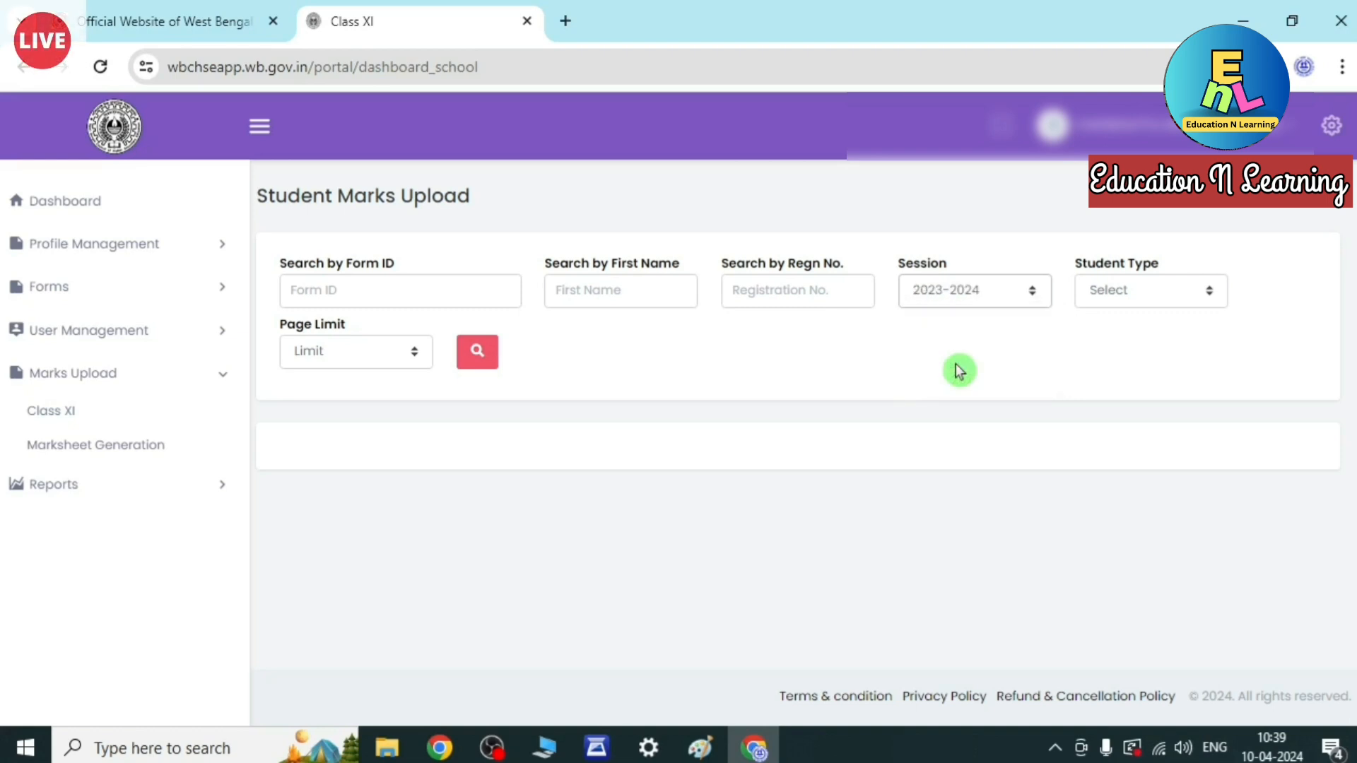
left_click(1159, 292)
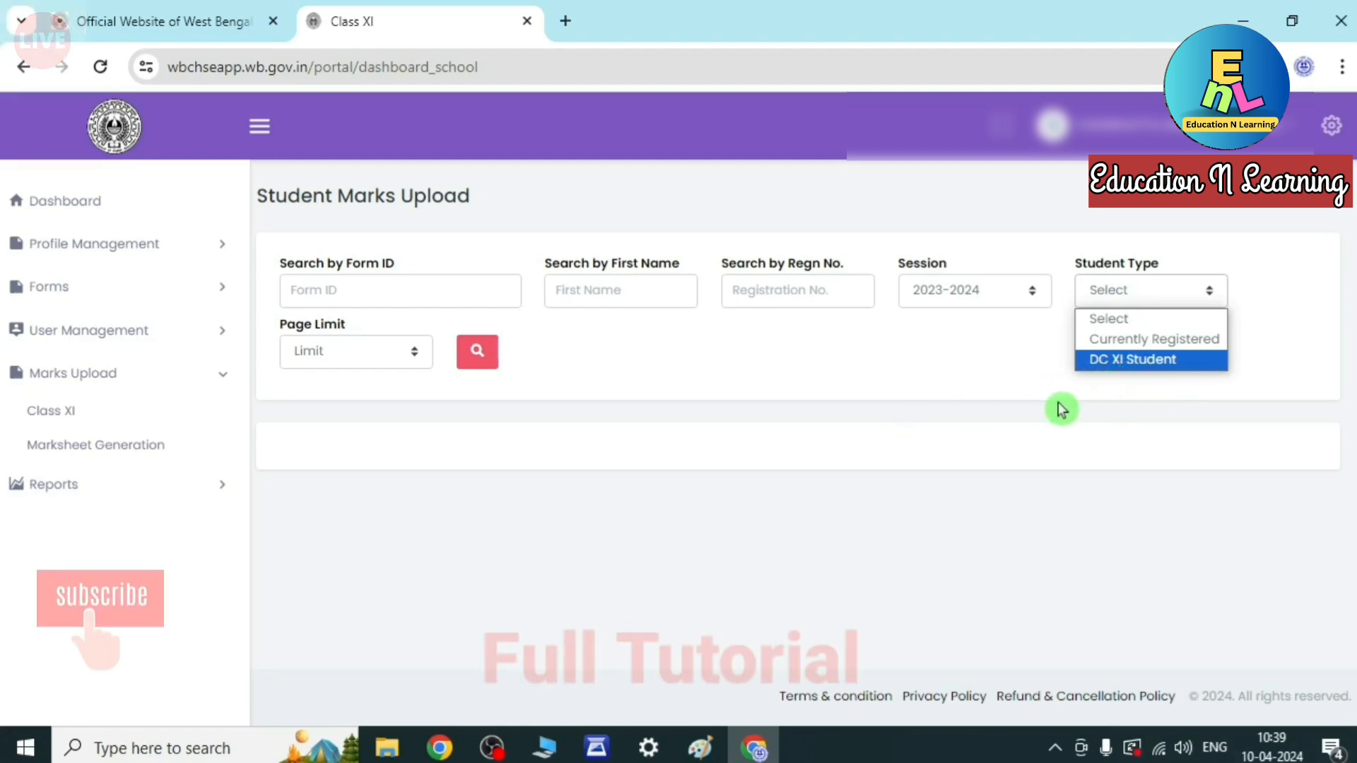
left_click(1131, 346)
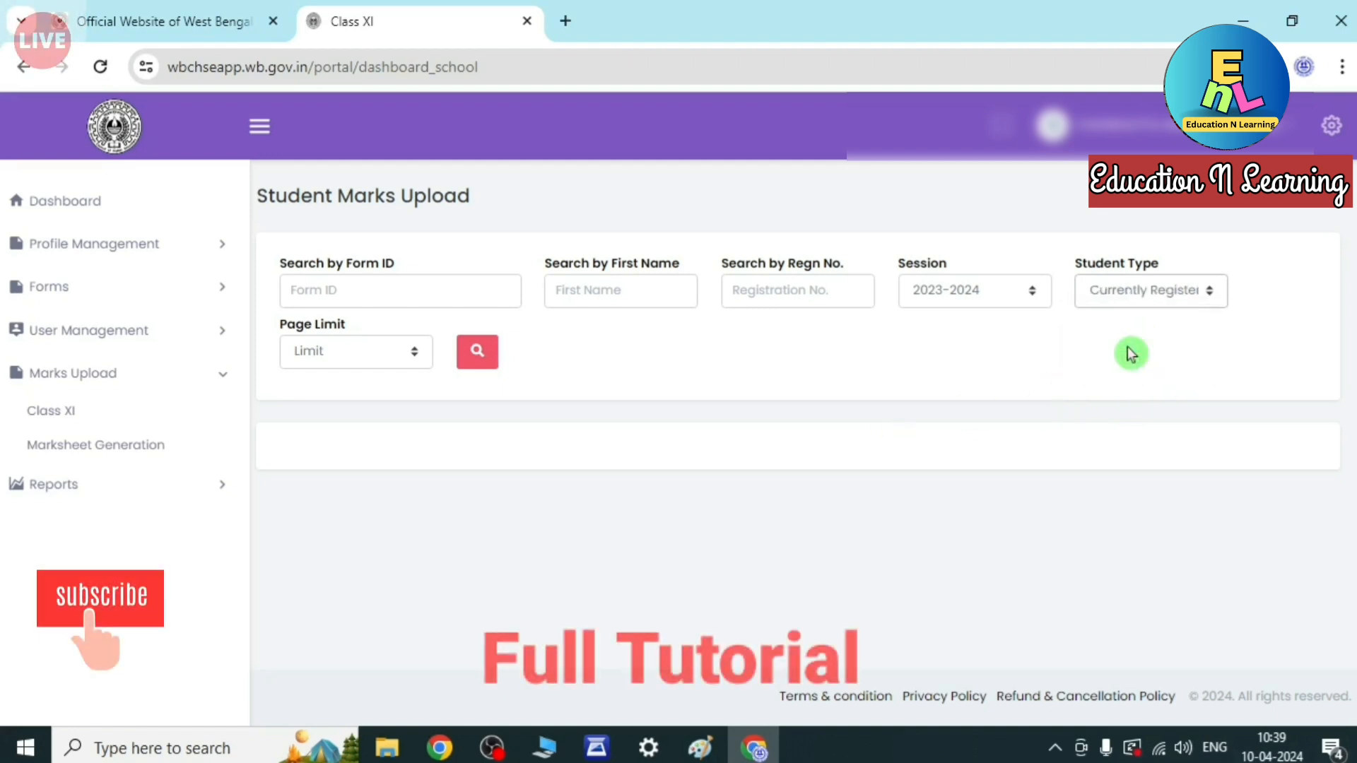
left_click(354, 364)
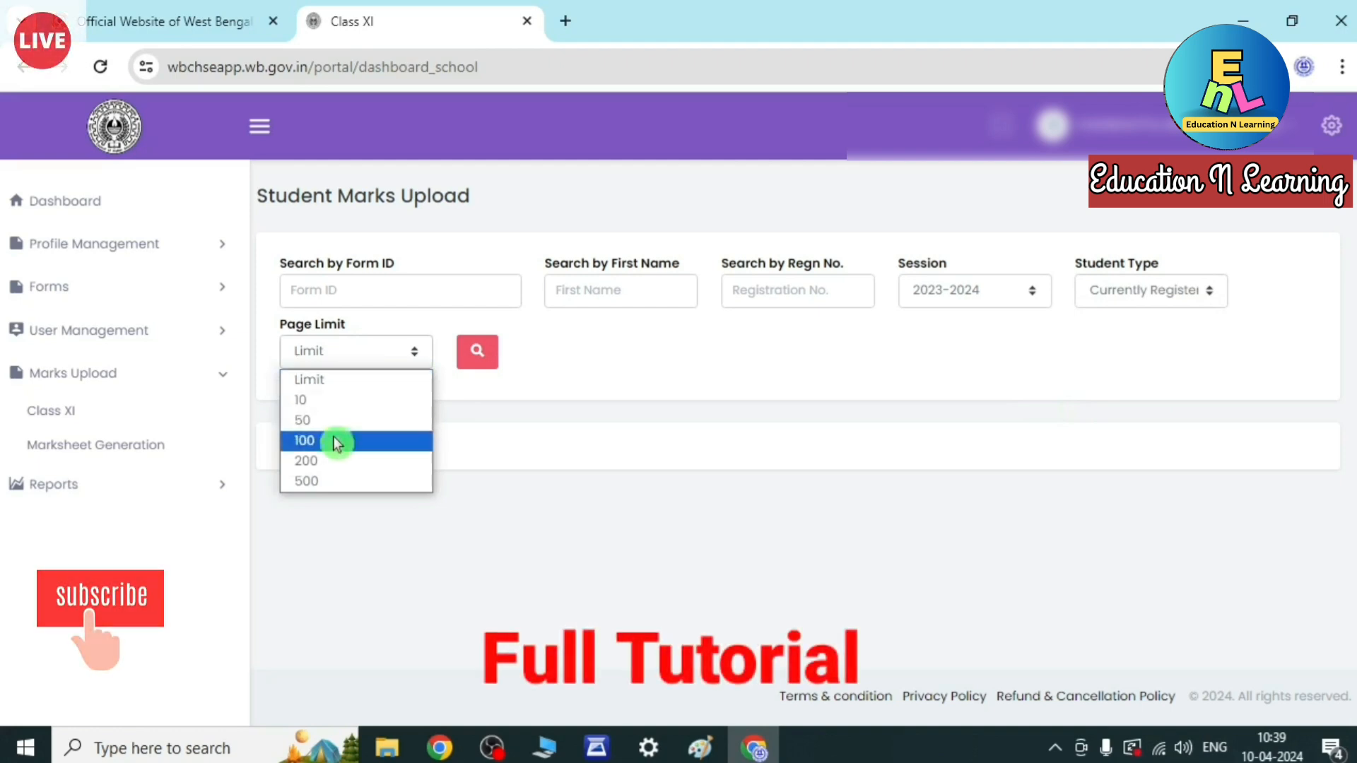
left_click(335, 441)
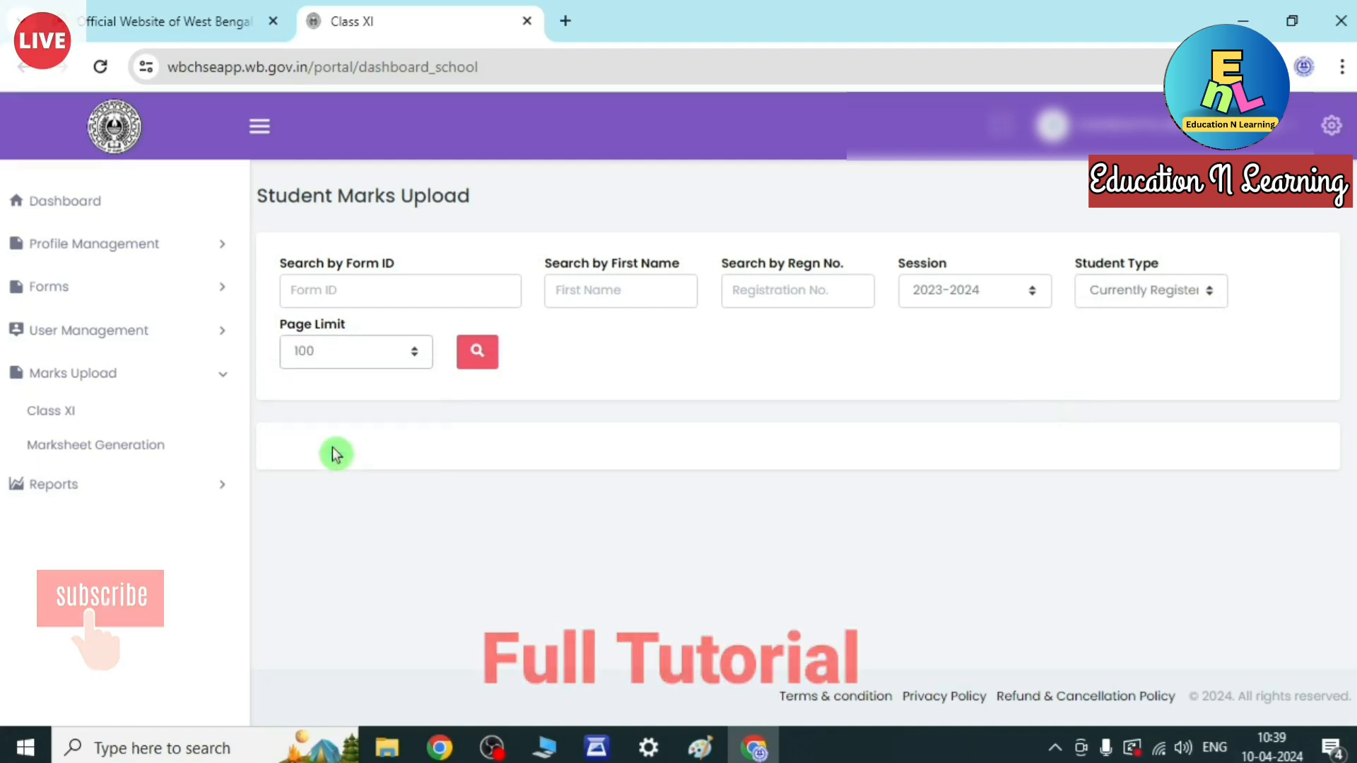
left_click(478, 351)
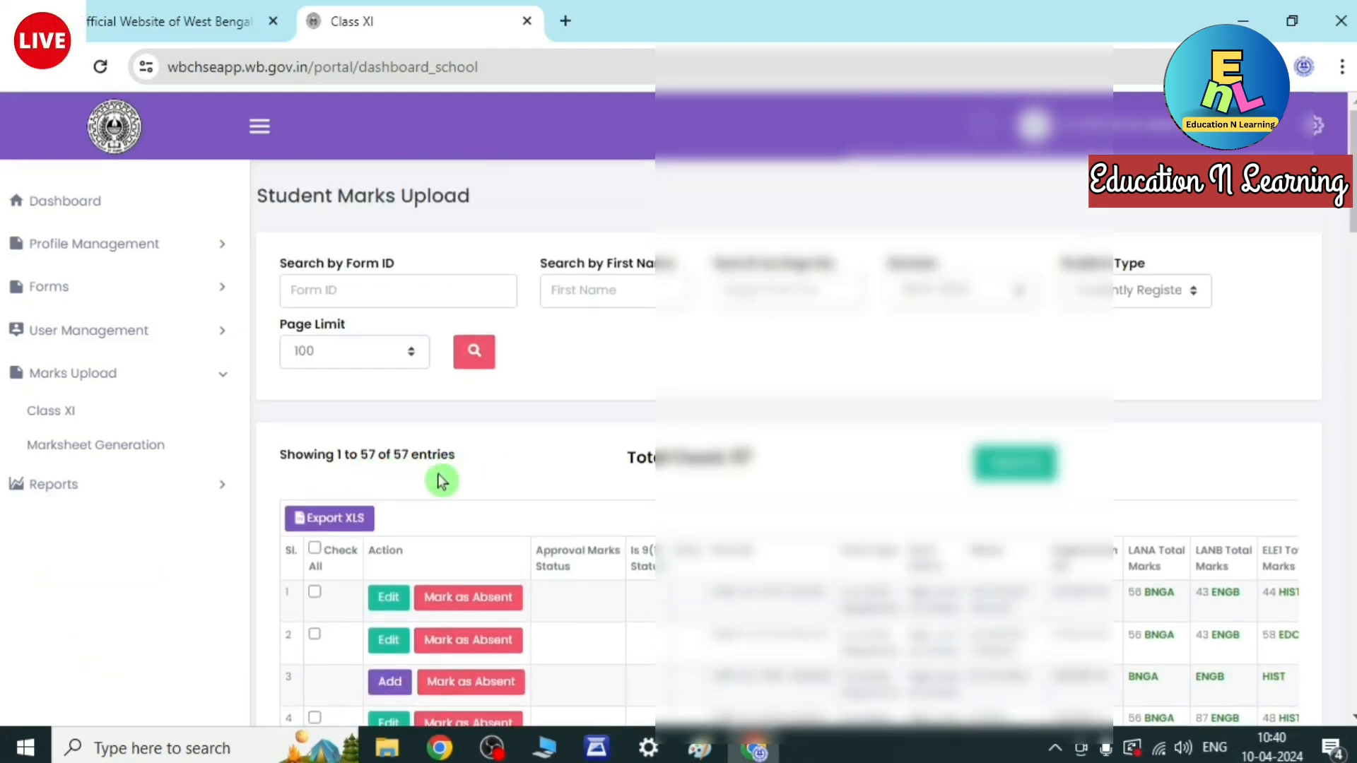
Add marks for the student in row 3, entering 24 for Language 1 (BNGA) theory and filling in its project marks.
scroll(735, 624, "down", 1)
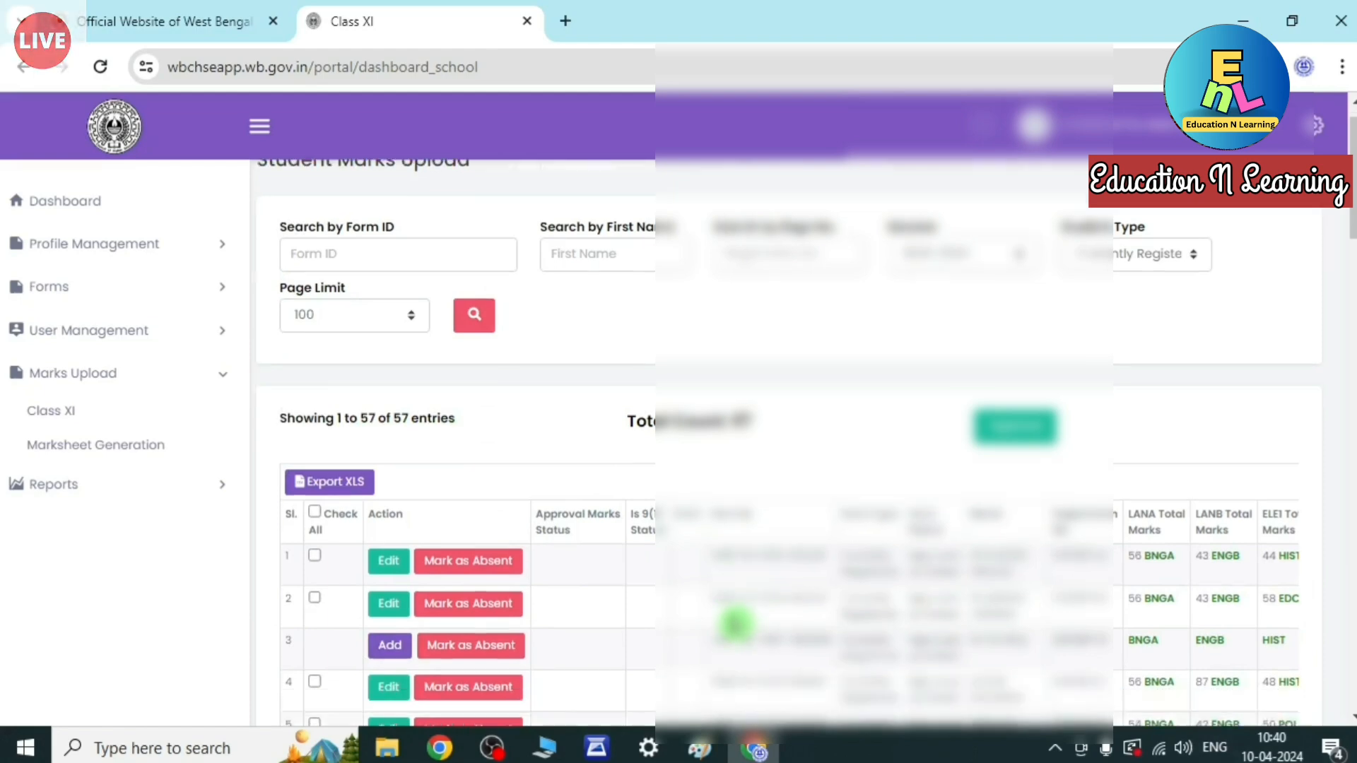
scroll(736, 624, "down", 3)
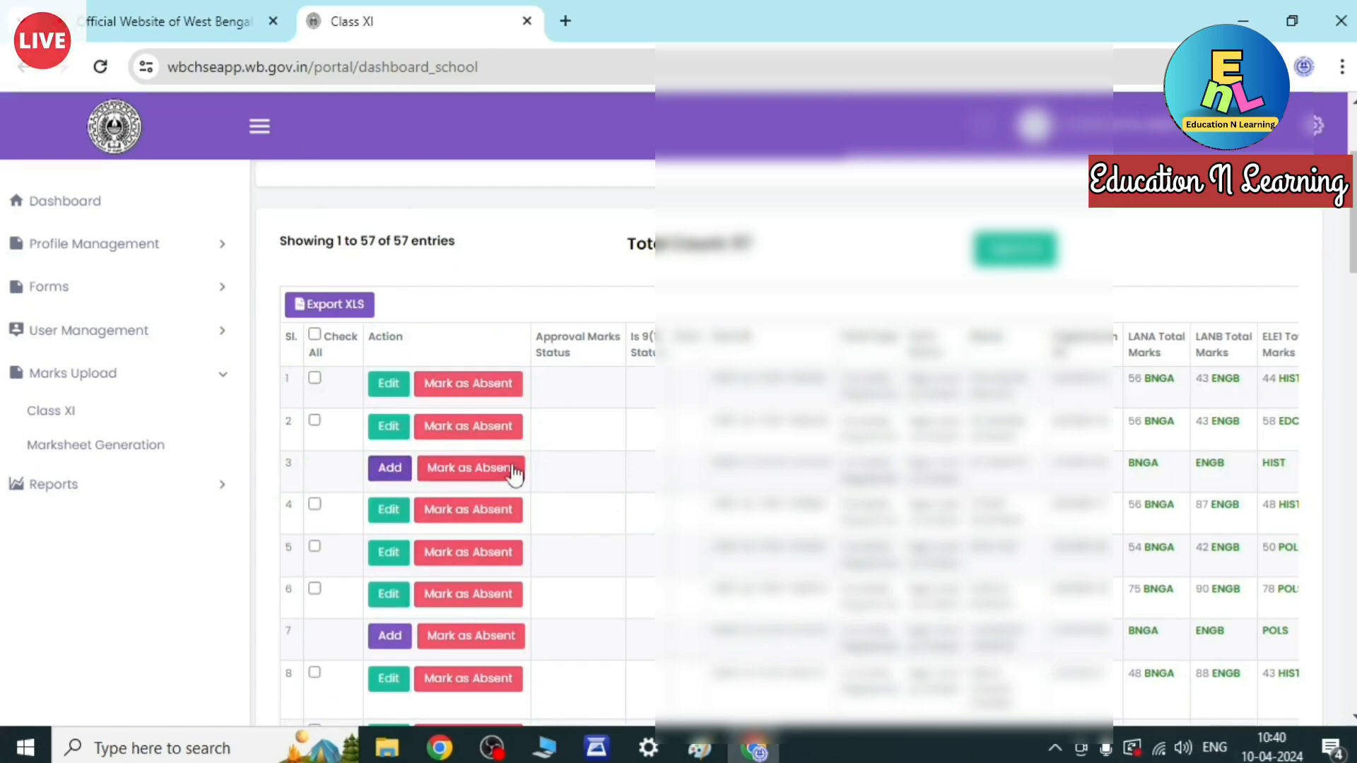
left_click(390, 469)
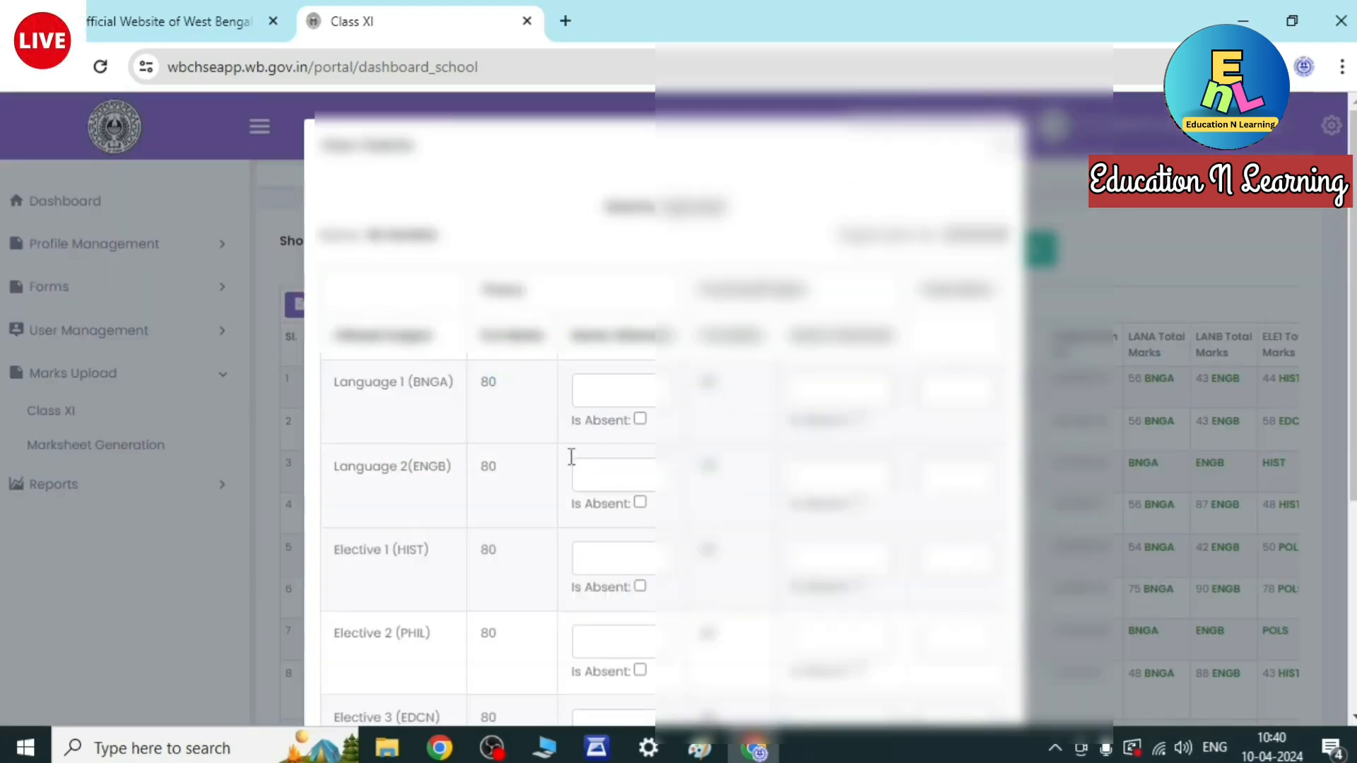
left_click(476, 377)
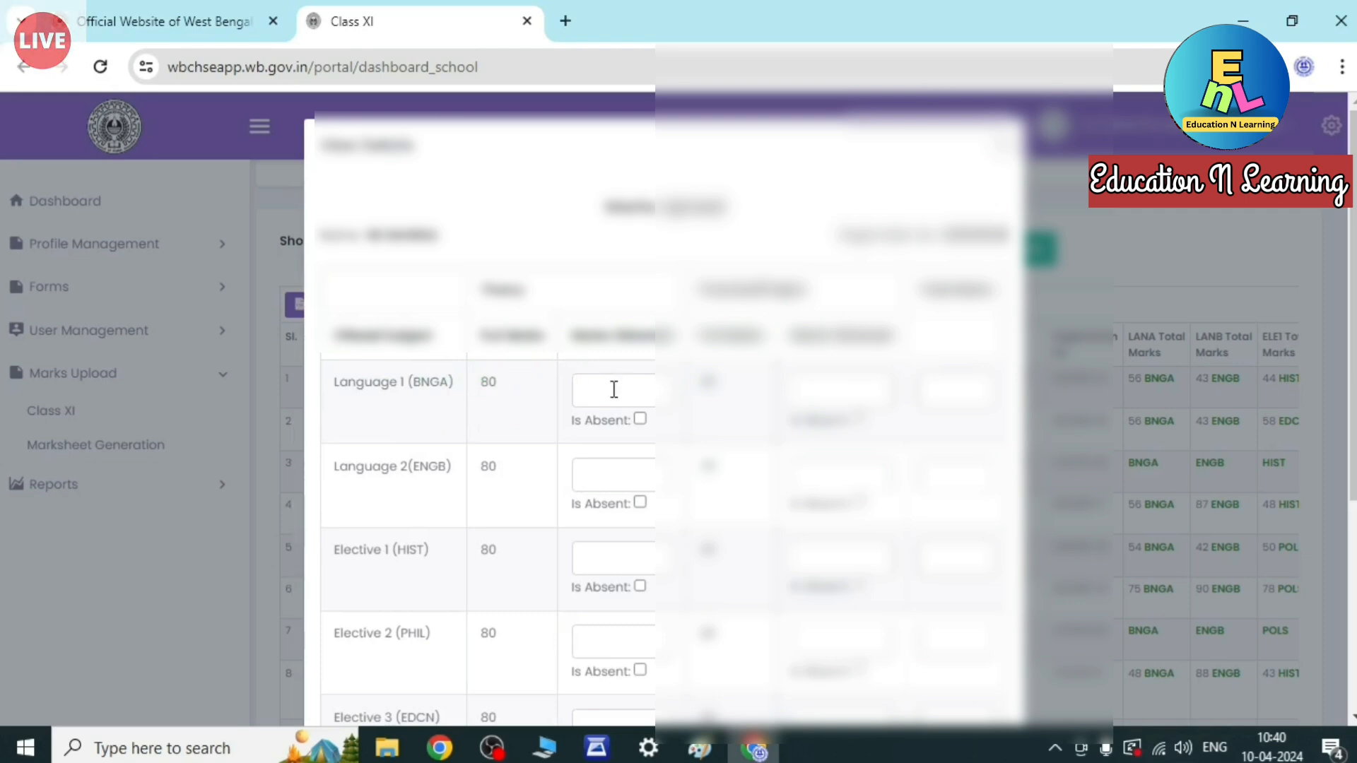
left_click(740, 395)
left_click(910, 441)
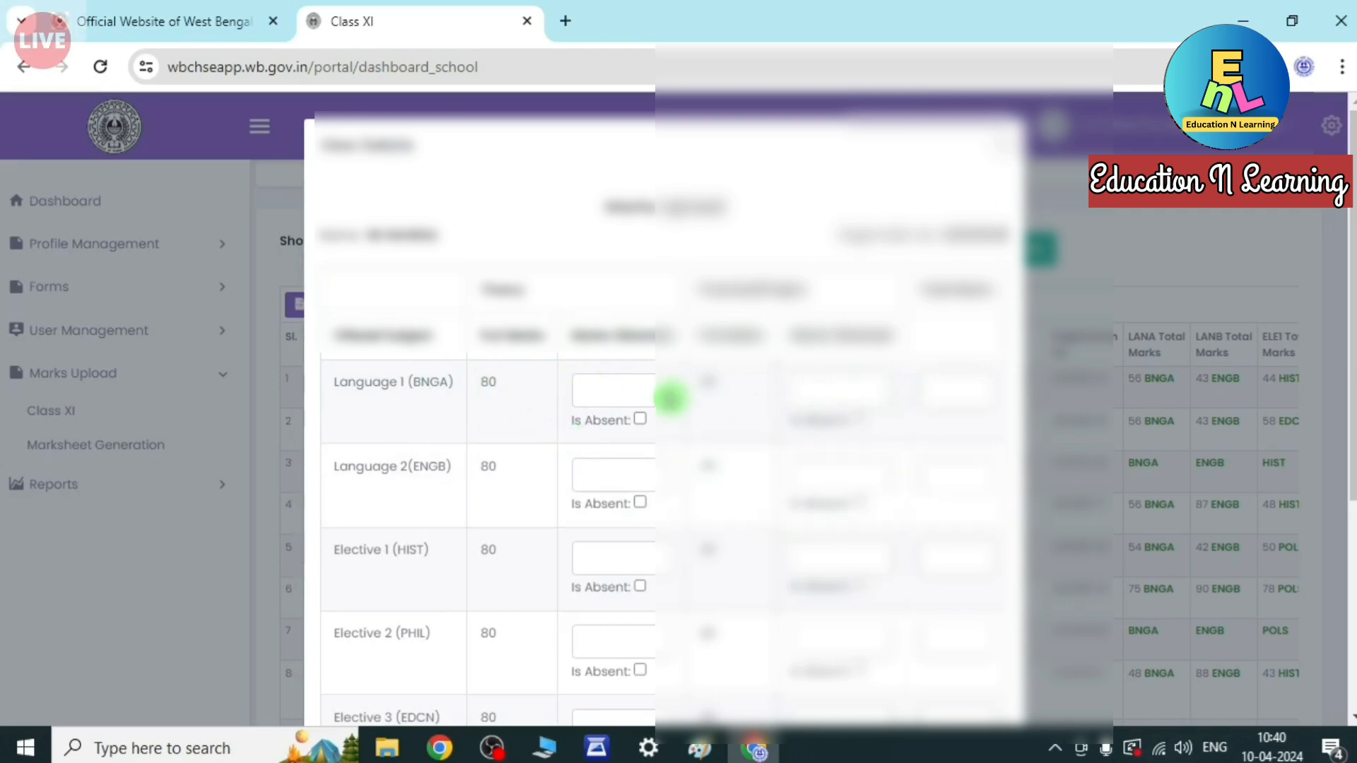
left_click(622, 393)
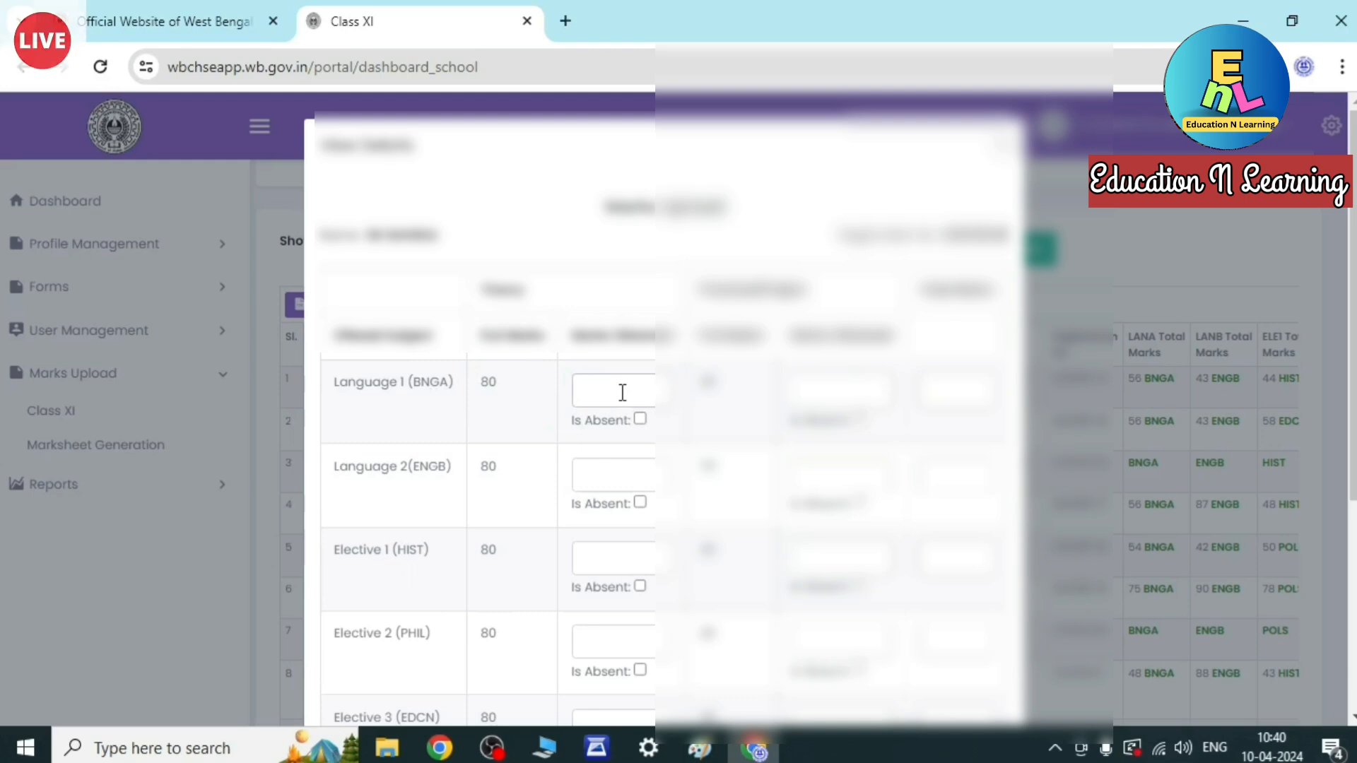
type("24")
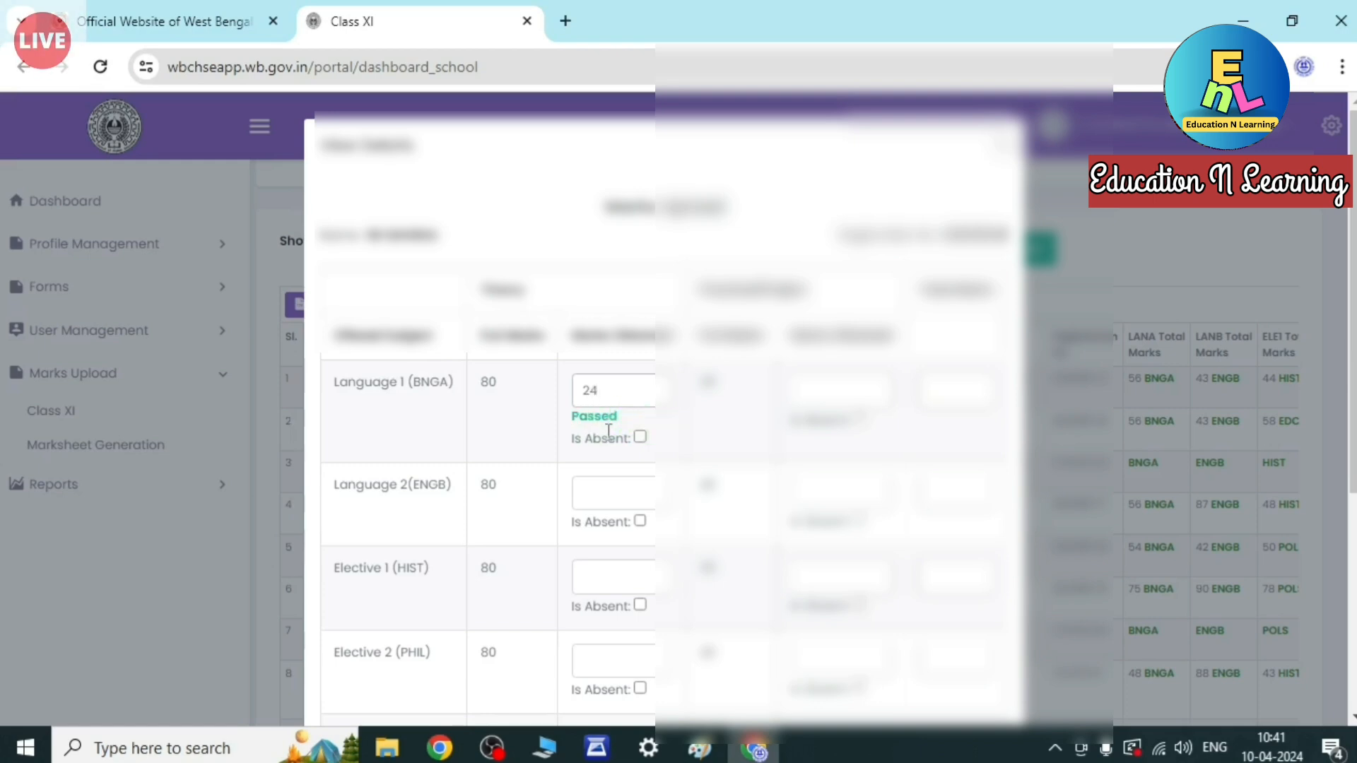
left_click(832, 400)
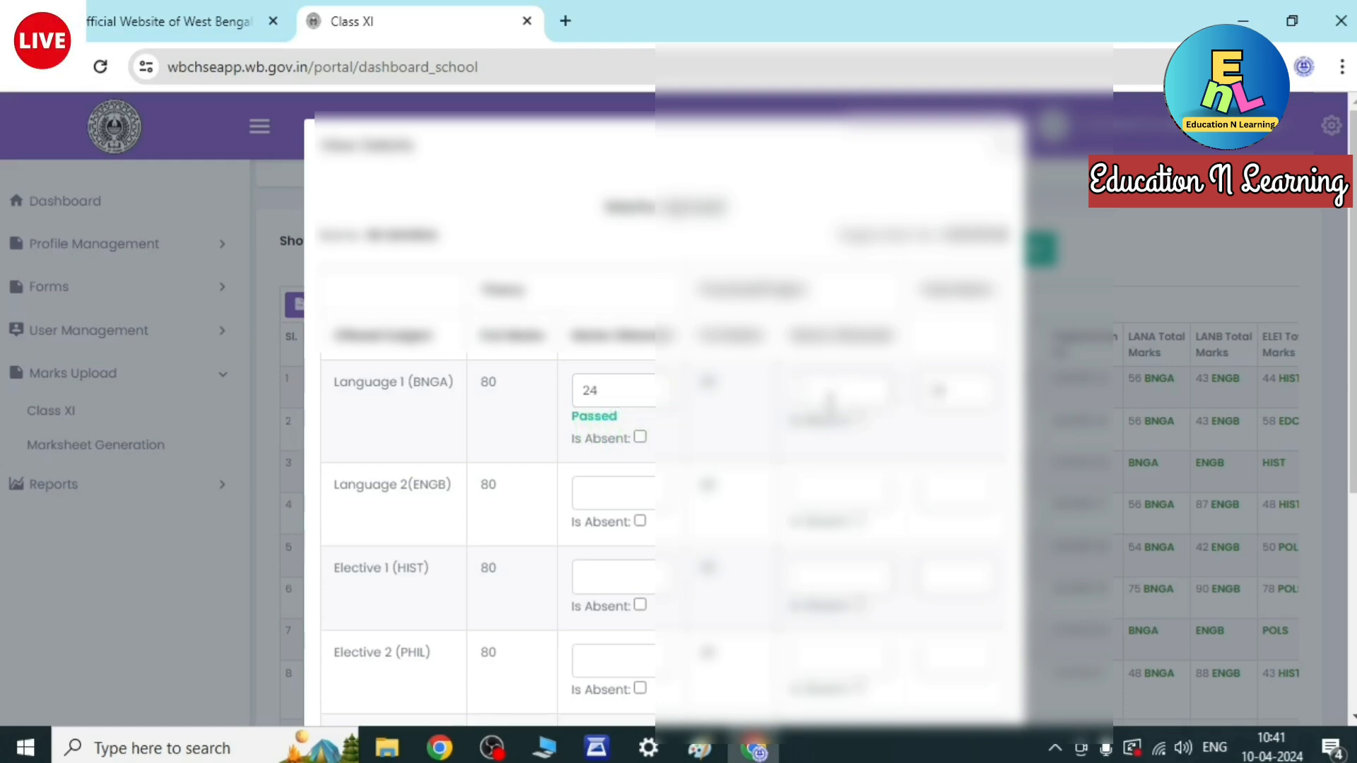
type("1")
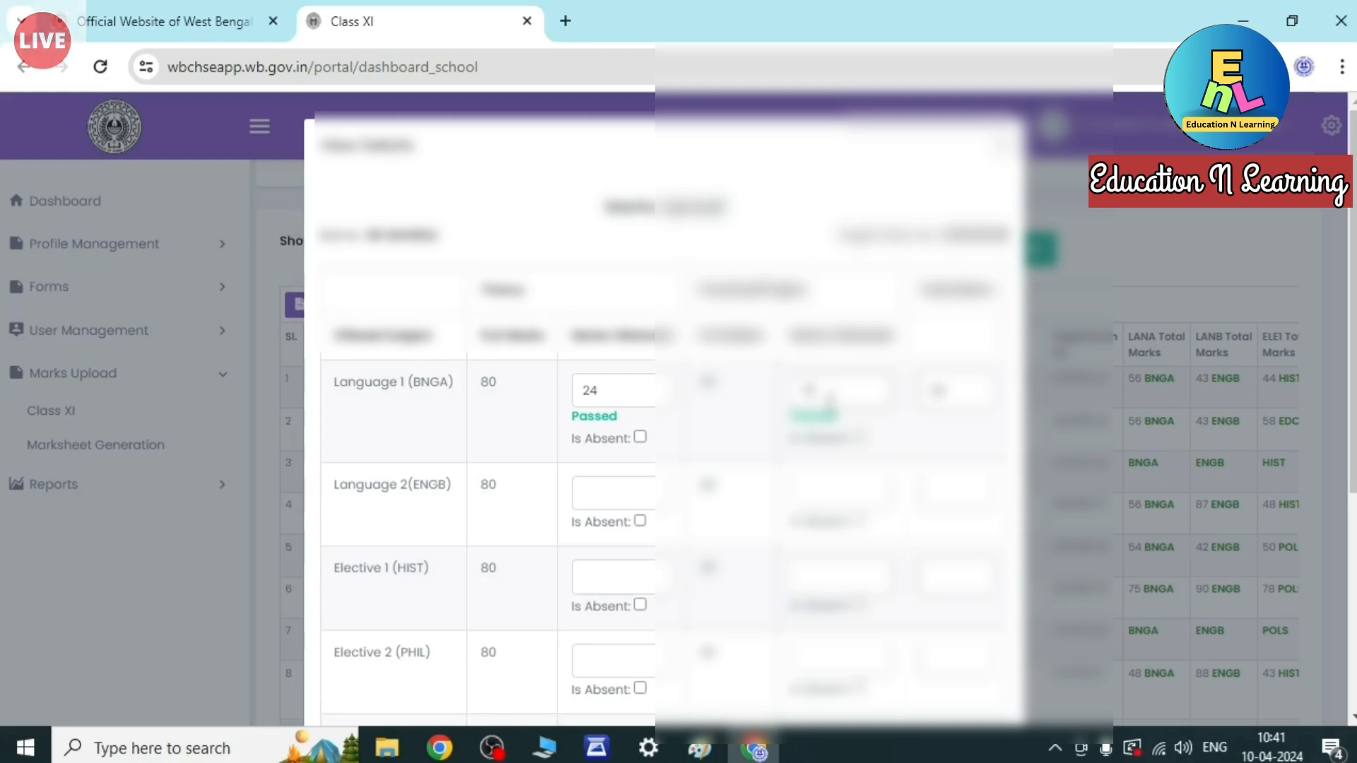
Enter theory marks ENGB 32, HIST 25, PHIL 45, EDCN 25 and POLS 27, fill in their project marks, and submit the form.
left_click(637, 490)
type("32")
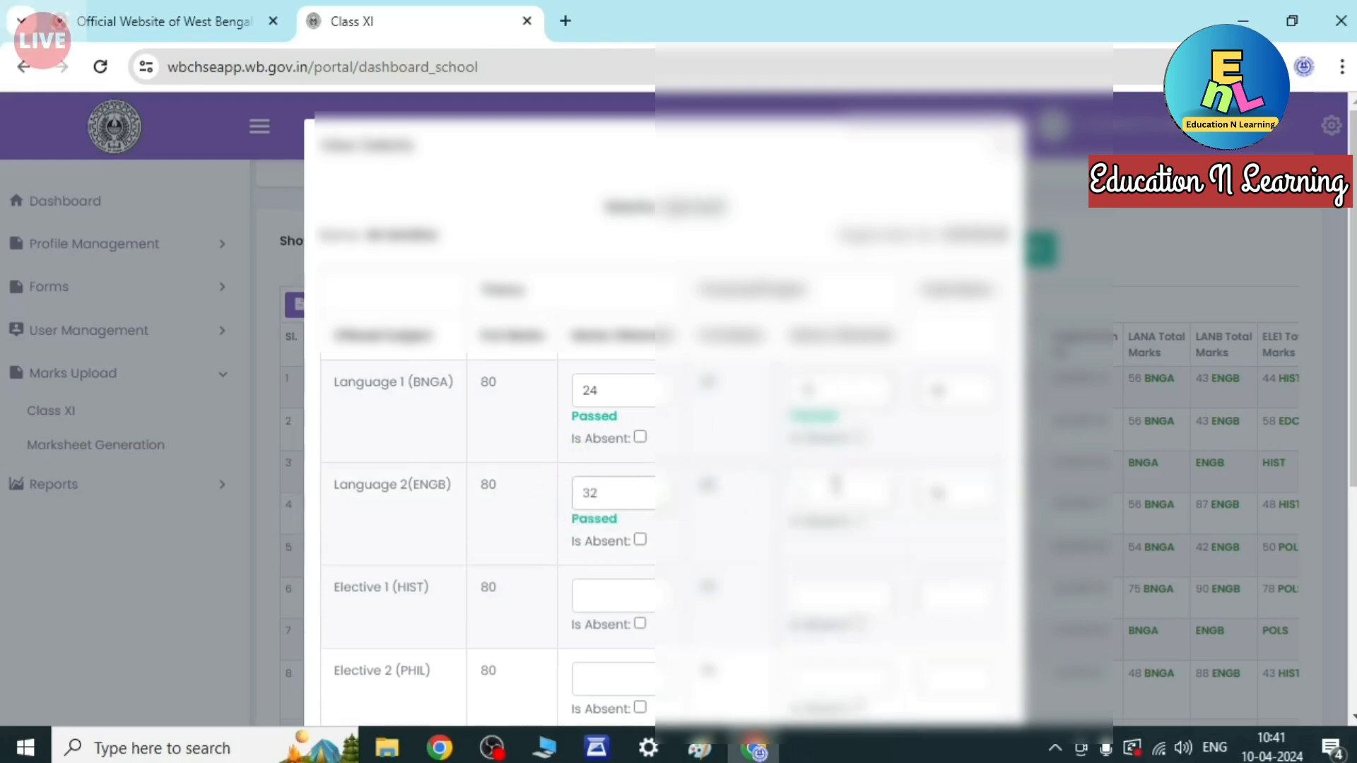
scroll(627, 383, "down", 3)
left_click(628, 382)
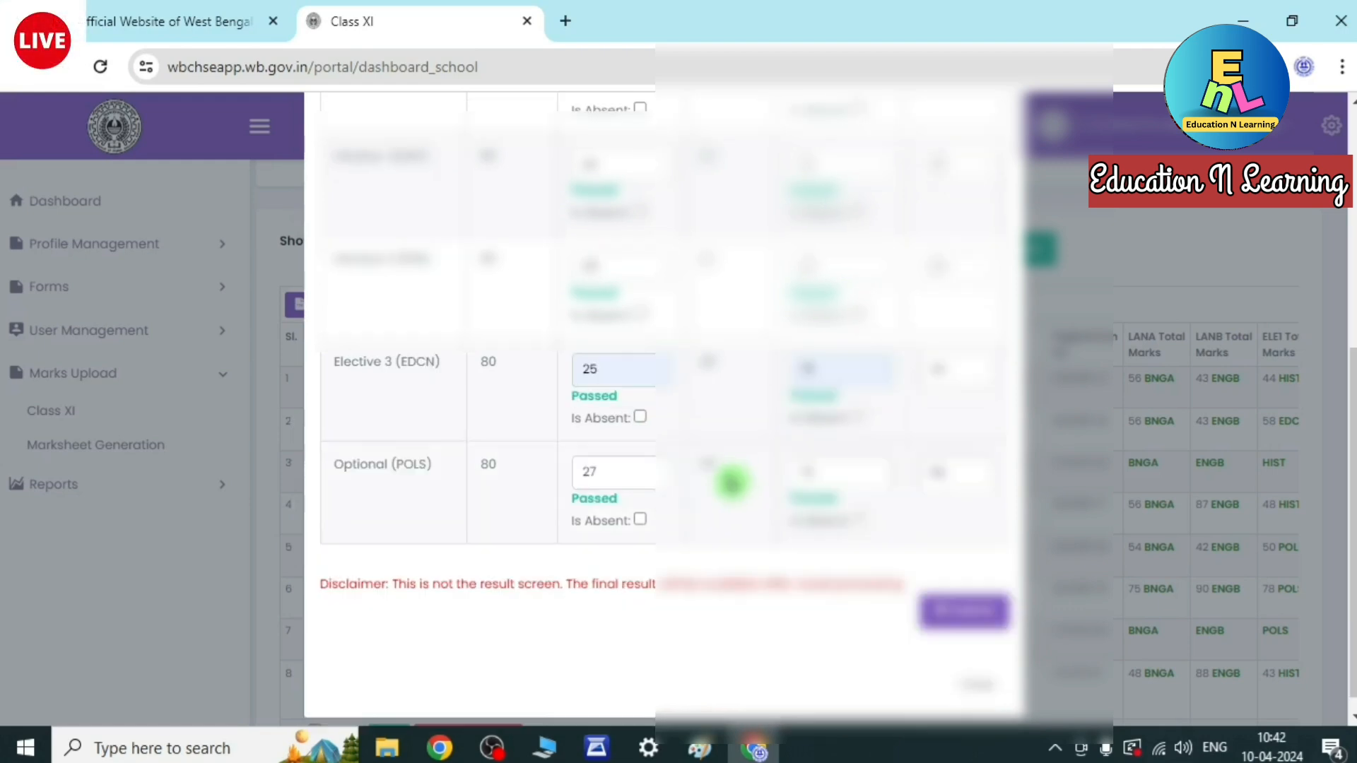
scroll(732, 476, "up", 5)
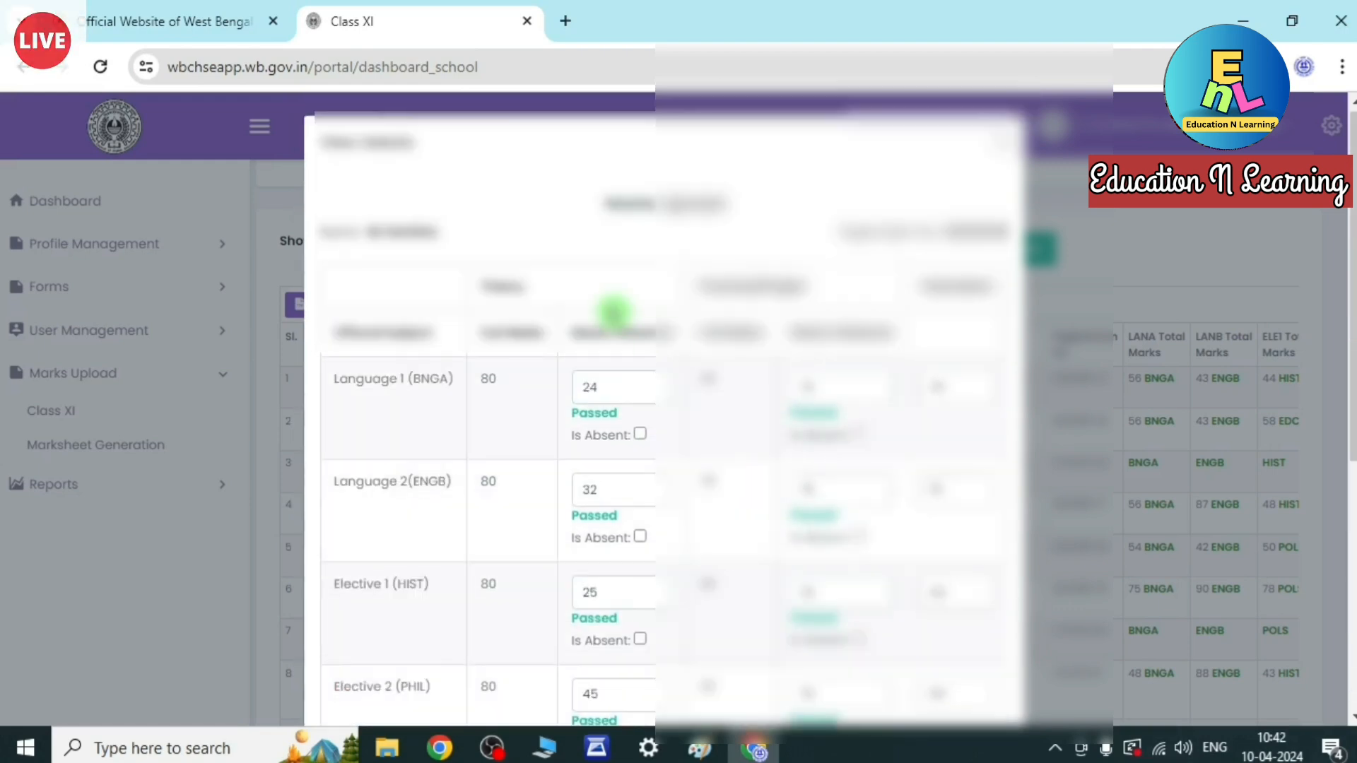
scroll(693, 486, "down", 6)
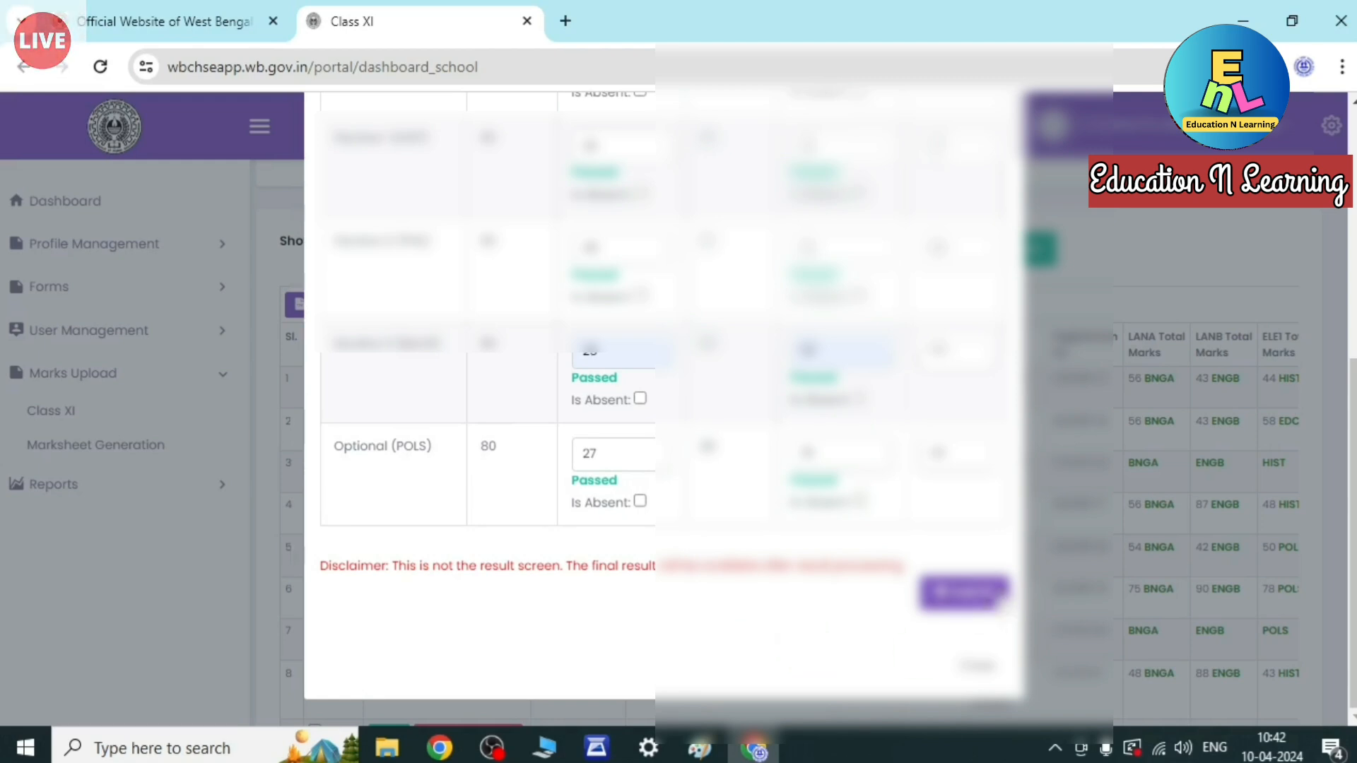
left_click(985, 591)
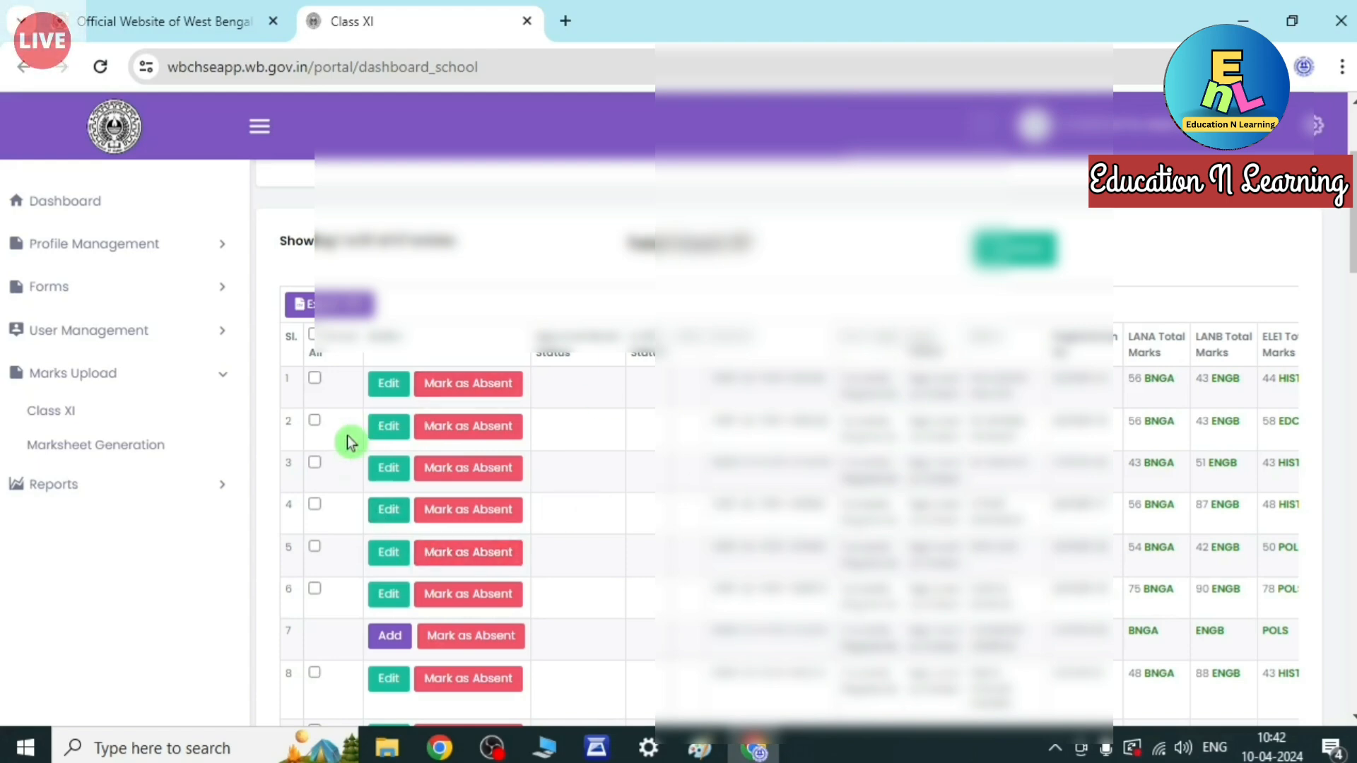
Edit the row 1 student's Language 1 (BNGA) theory marks to give a subject total of 57, and submit the form.
left_click(388, 385)
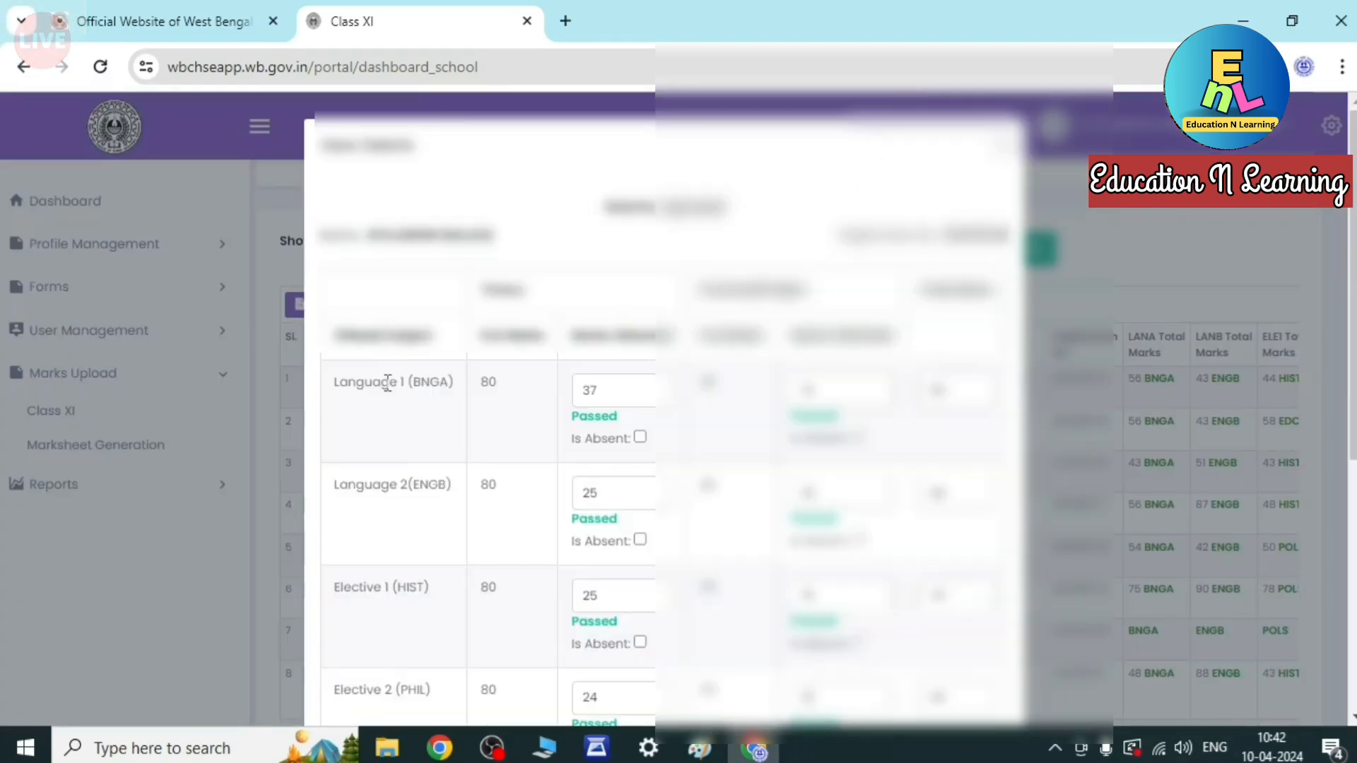
scroll(863, 463, "down", 3)
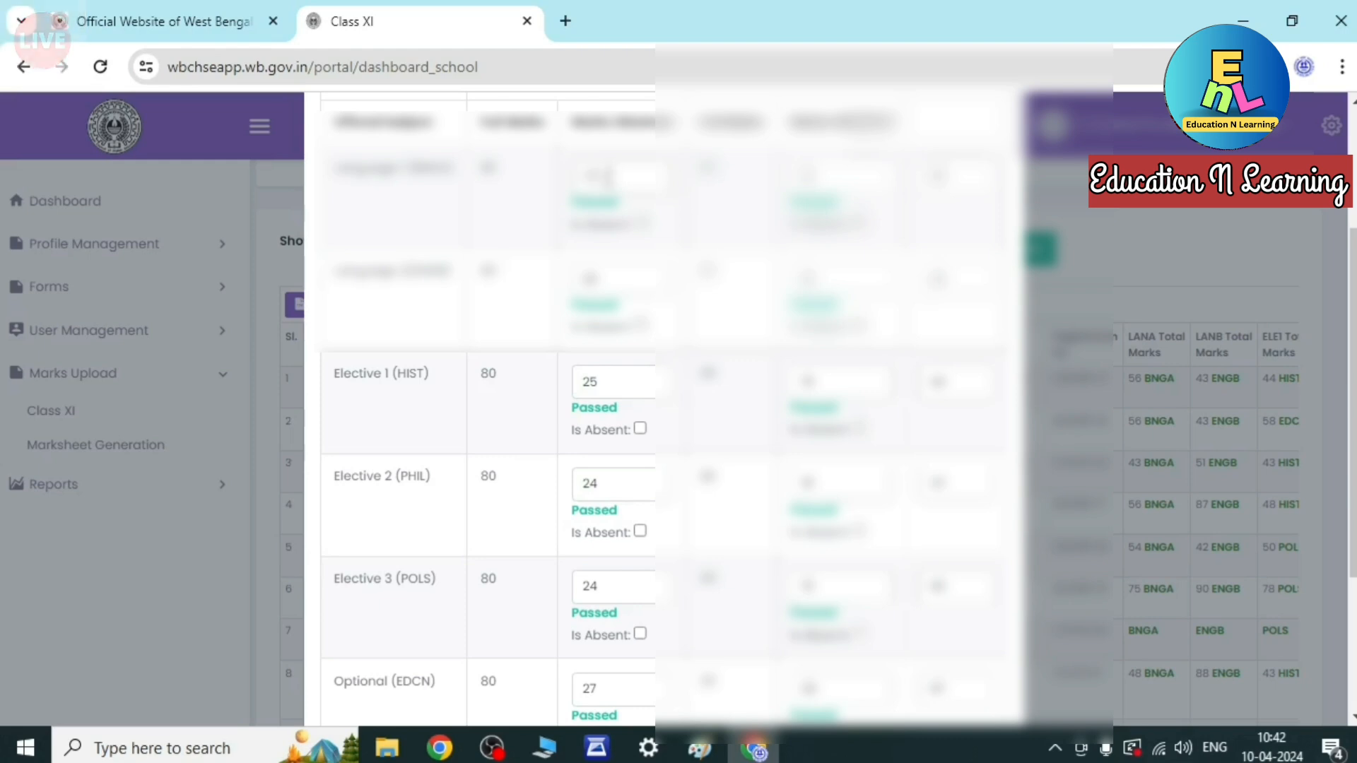
key("BackSpace")
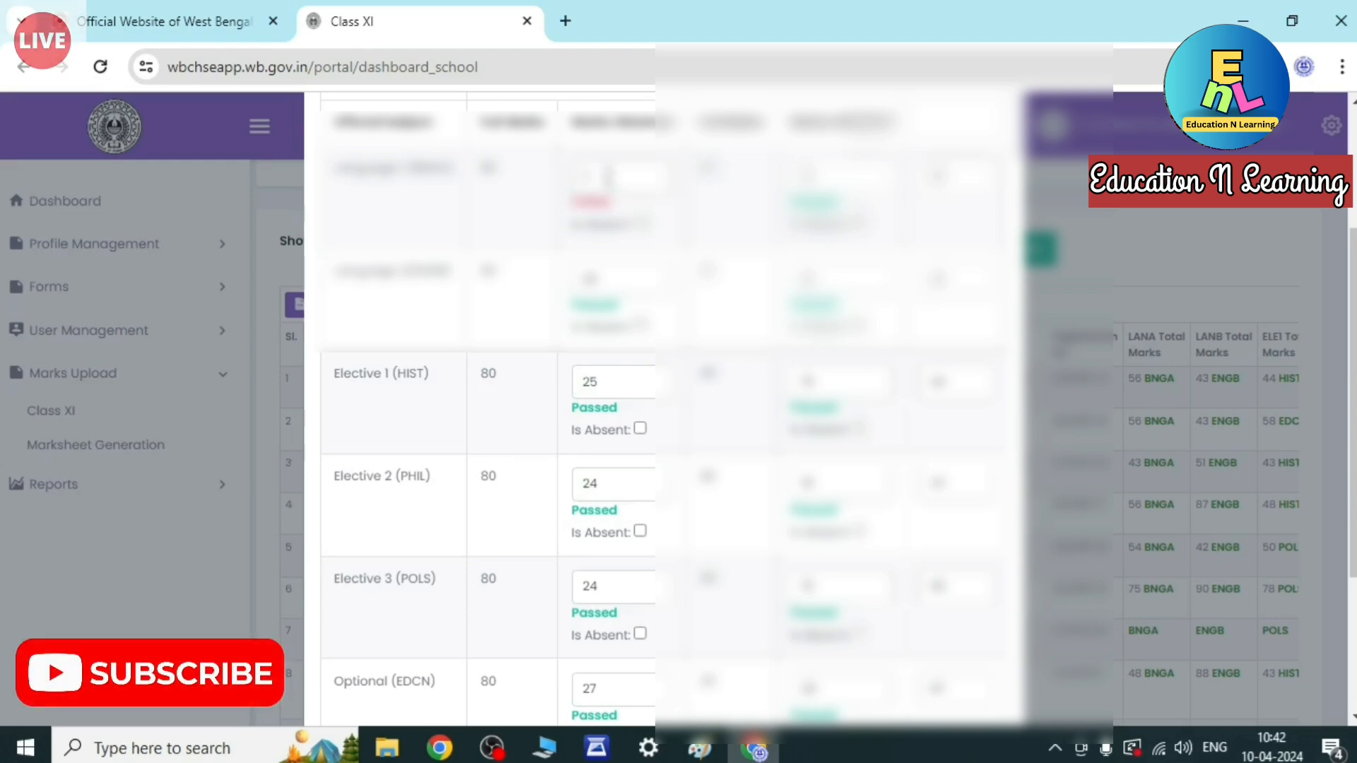
type("6")
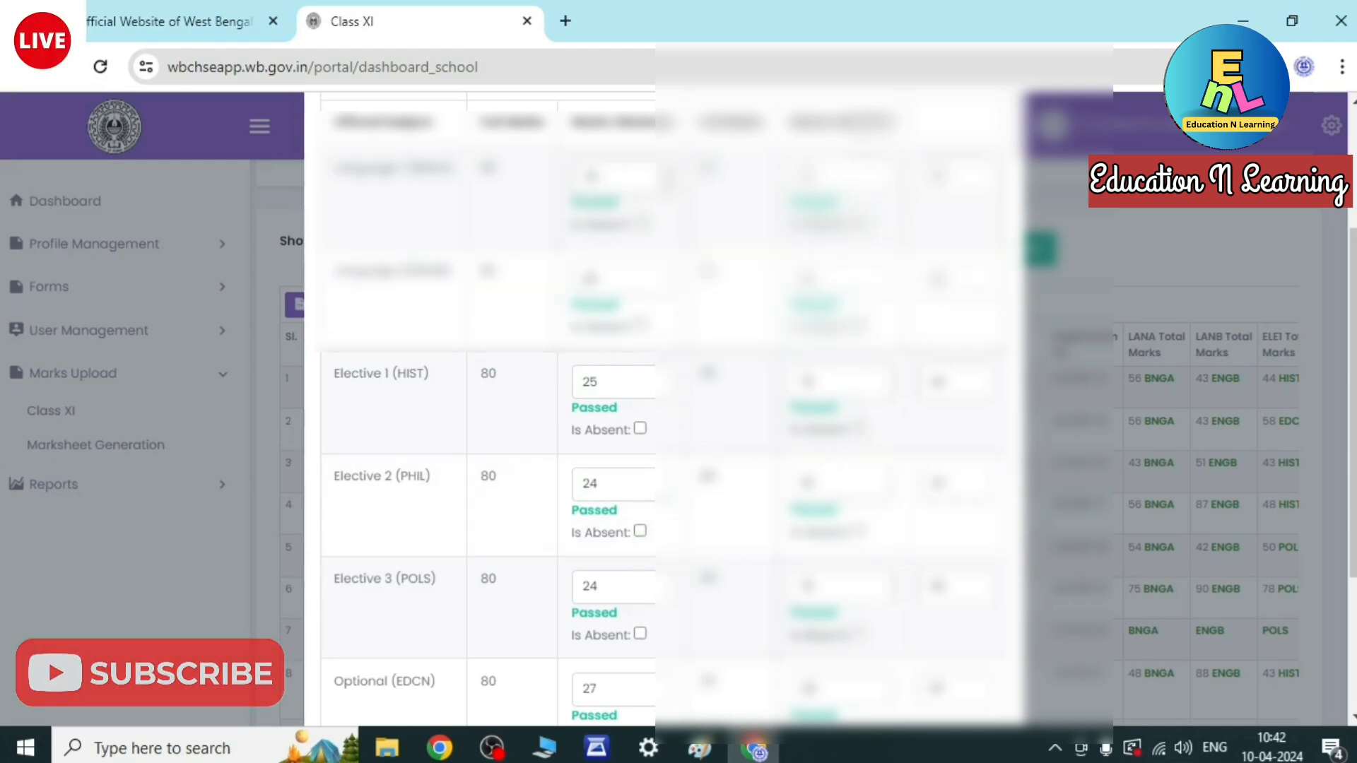
scroll(690, 569, "down", 3)
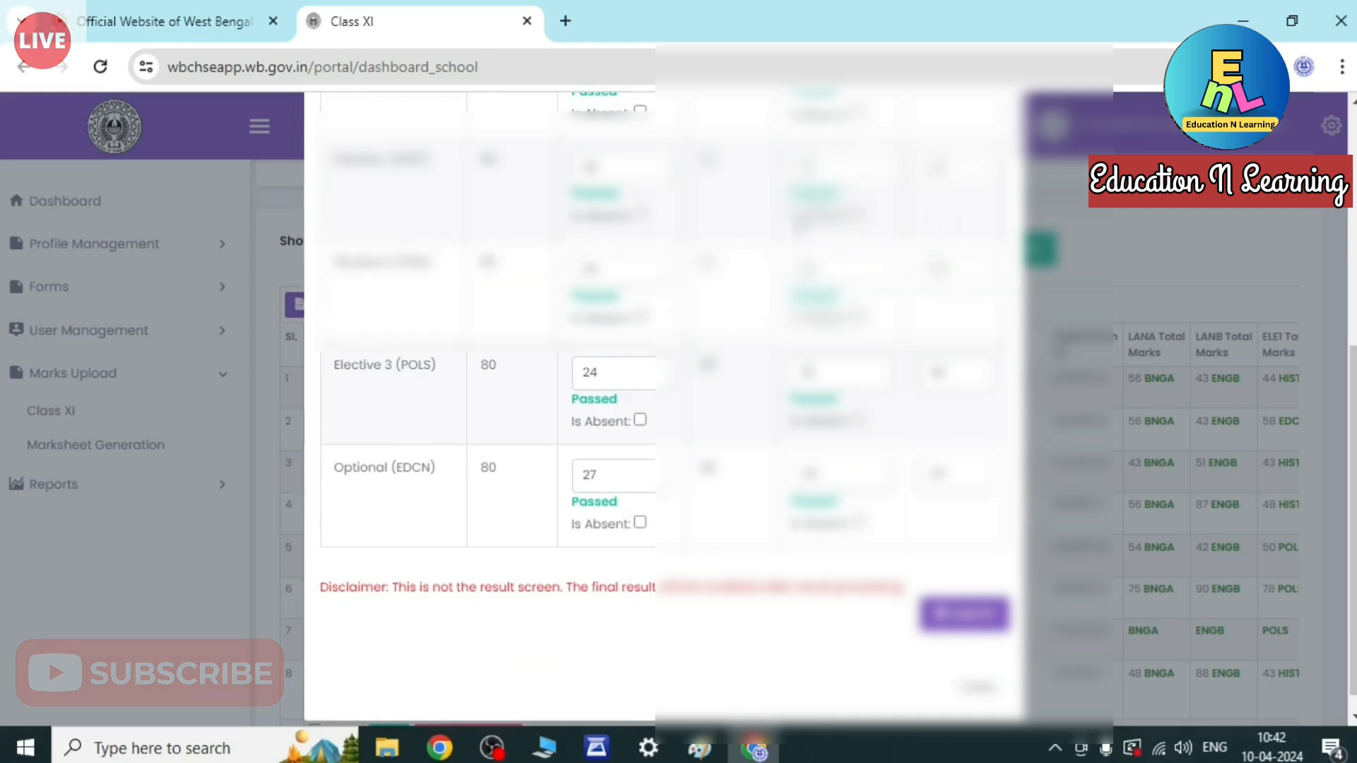
left_click(978, 626)
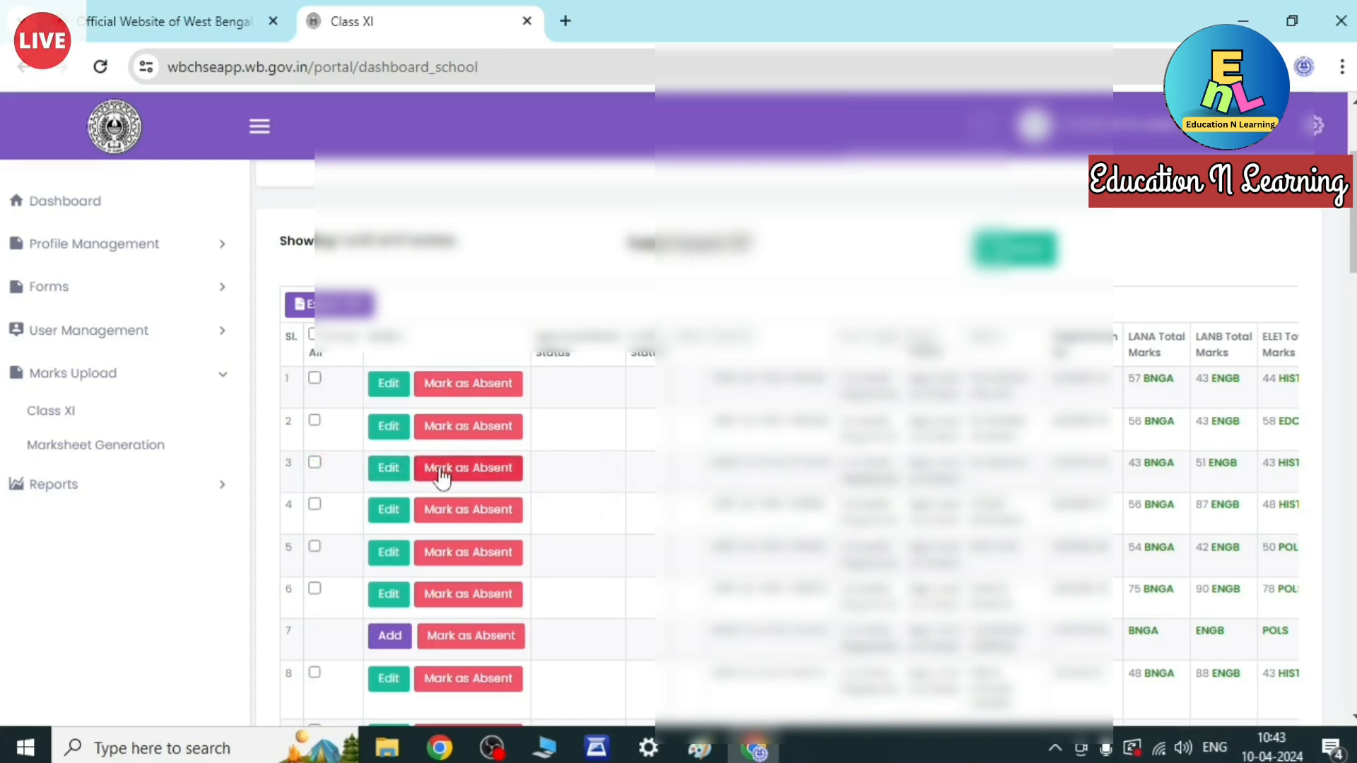
Flag Language 1 (BNGA) theory as absent in the row 3 student's marks form and close it without submitting.
left_click(388, 470)
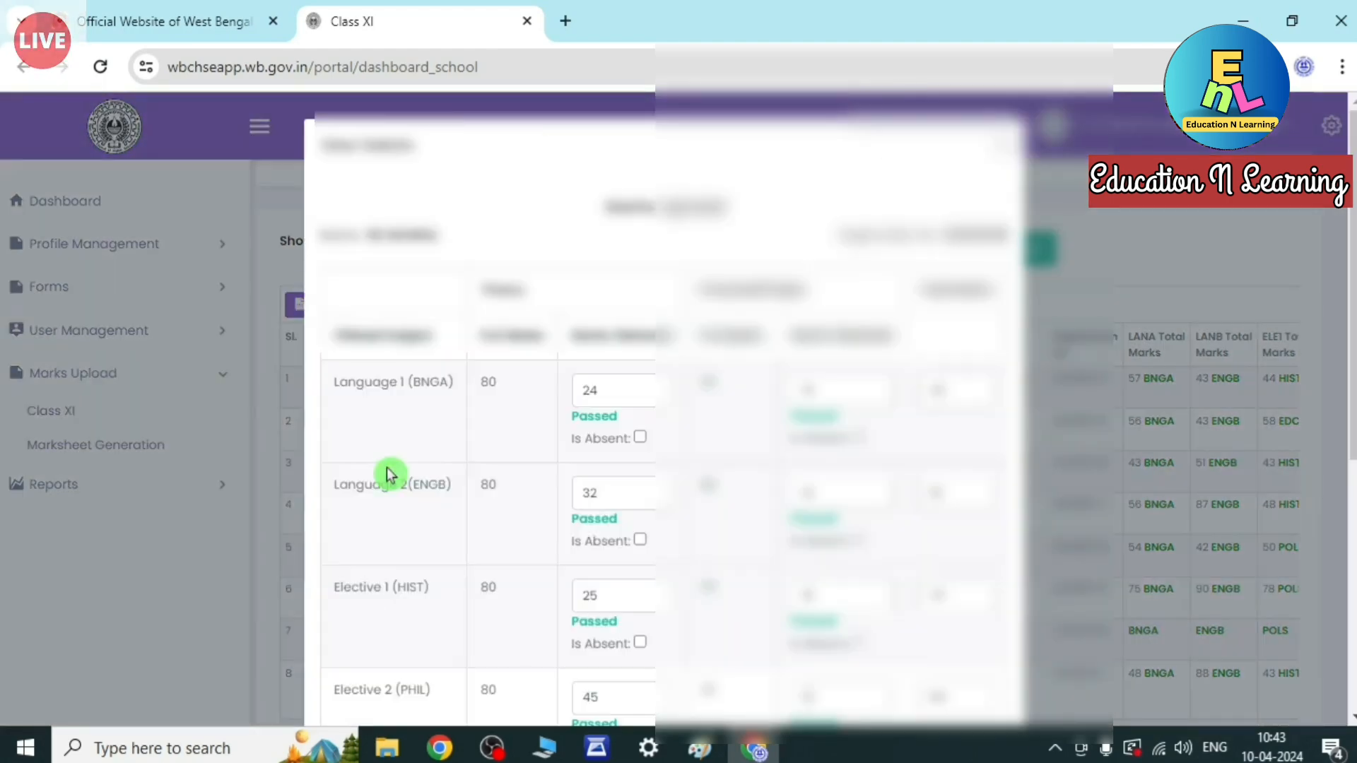
left_click(642, 438)
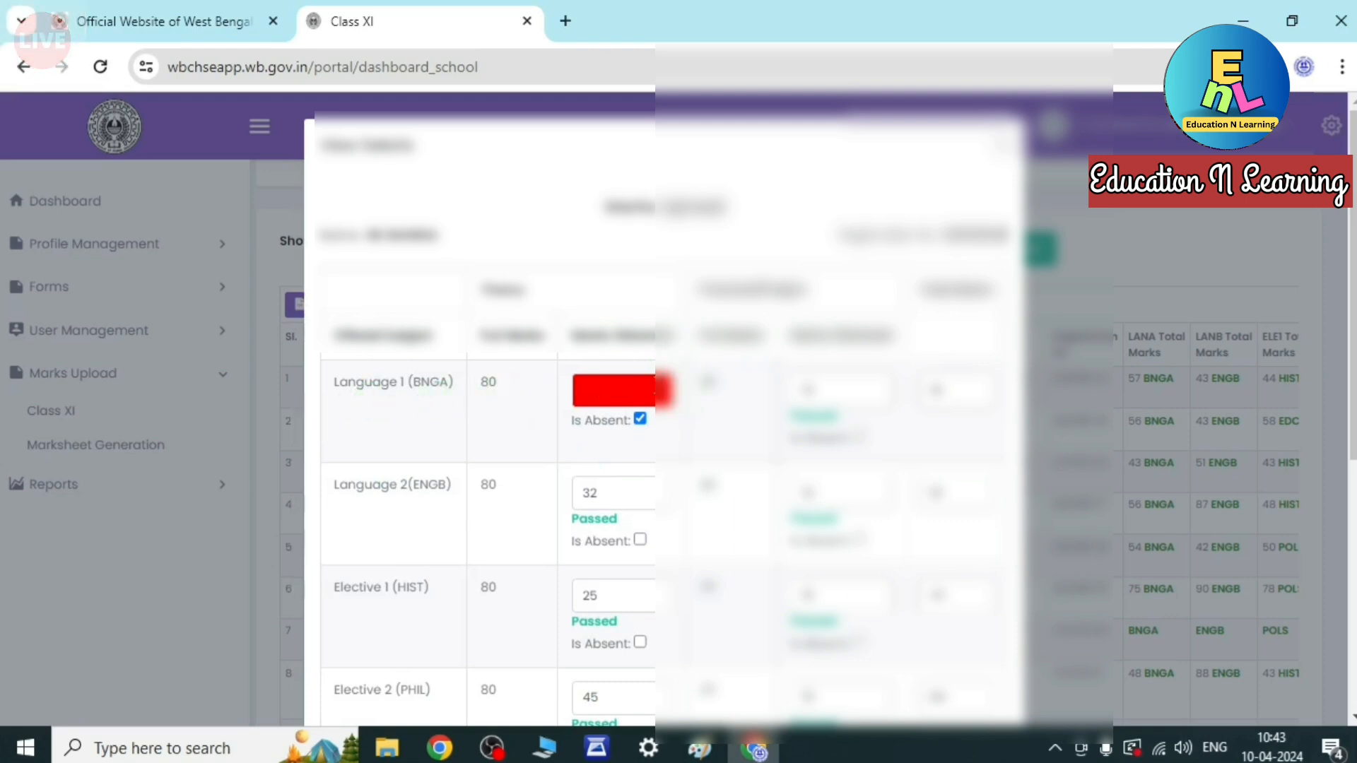
scroll(764, 421, "down", 5)
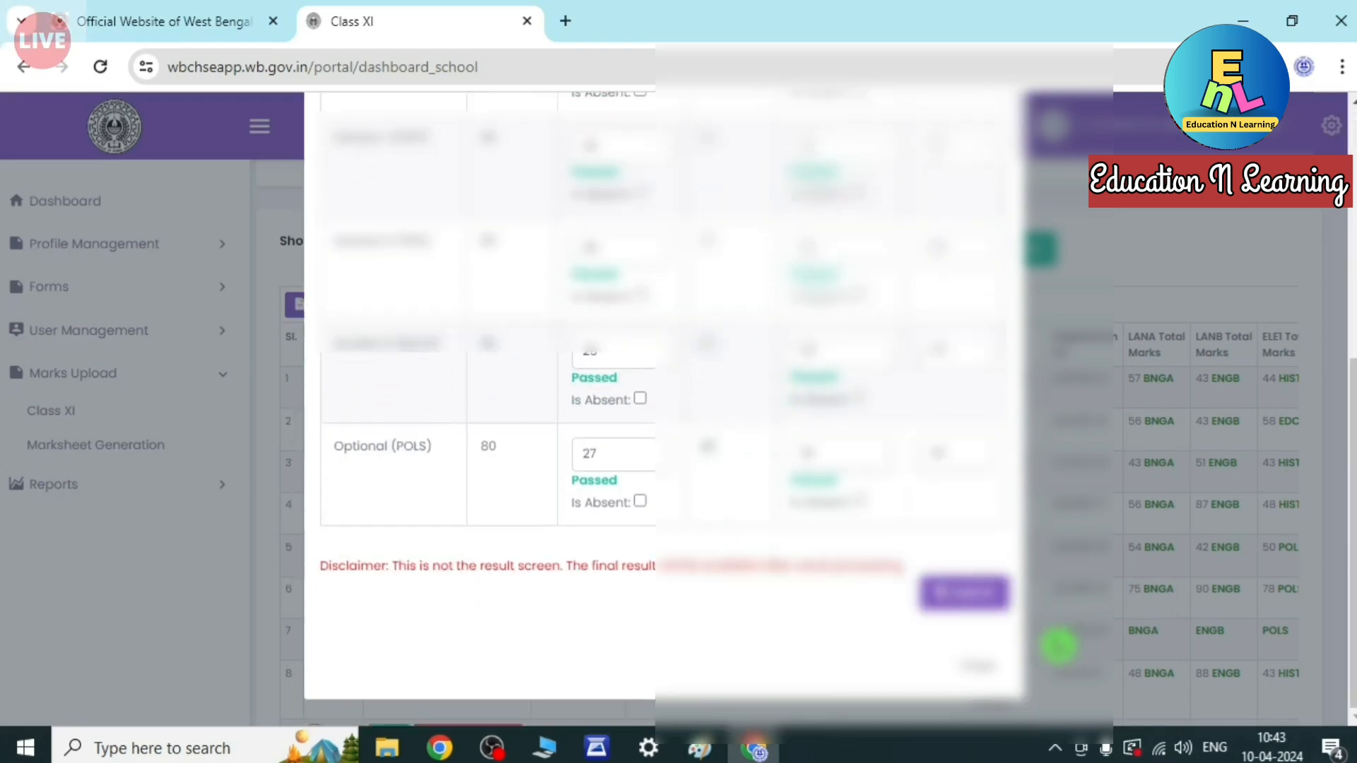
scroll(745, 573, "up", 5)
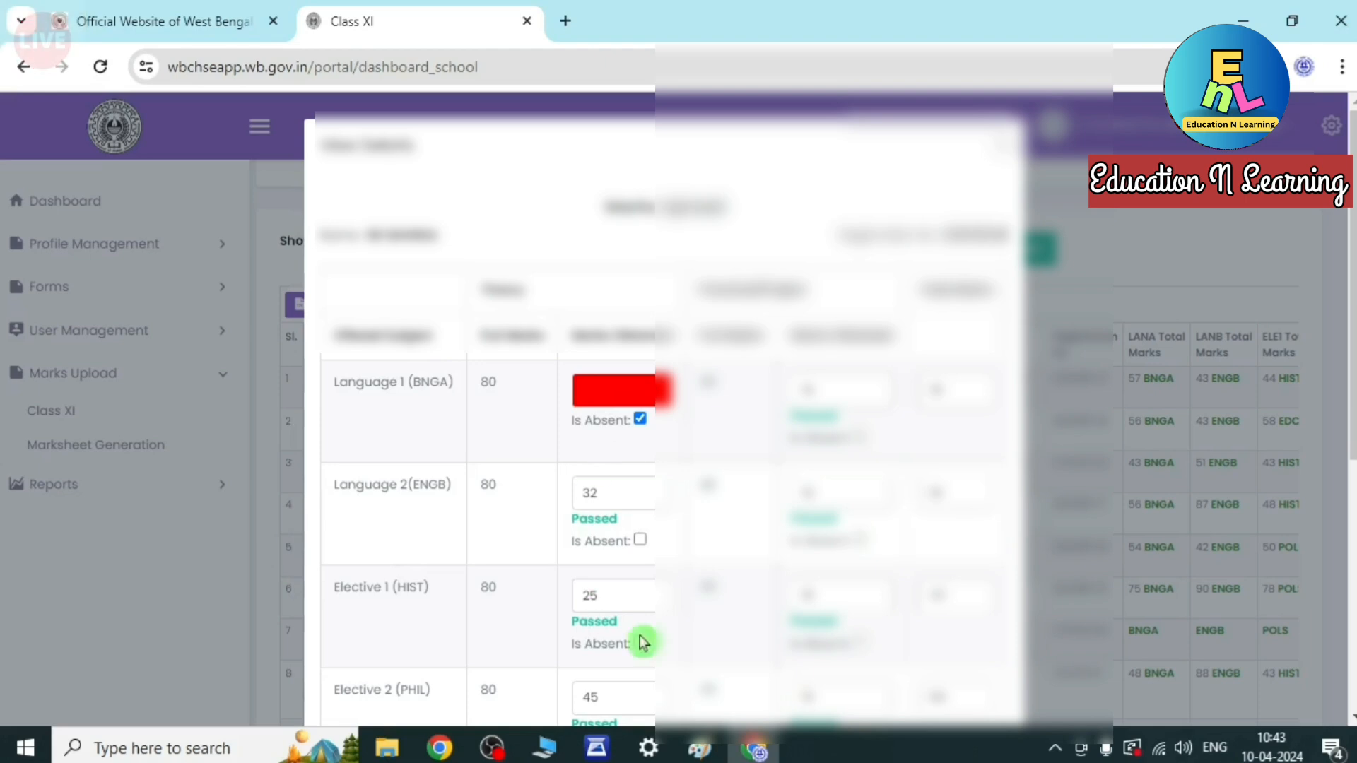
scroll(855, 638, "down", 3)
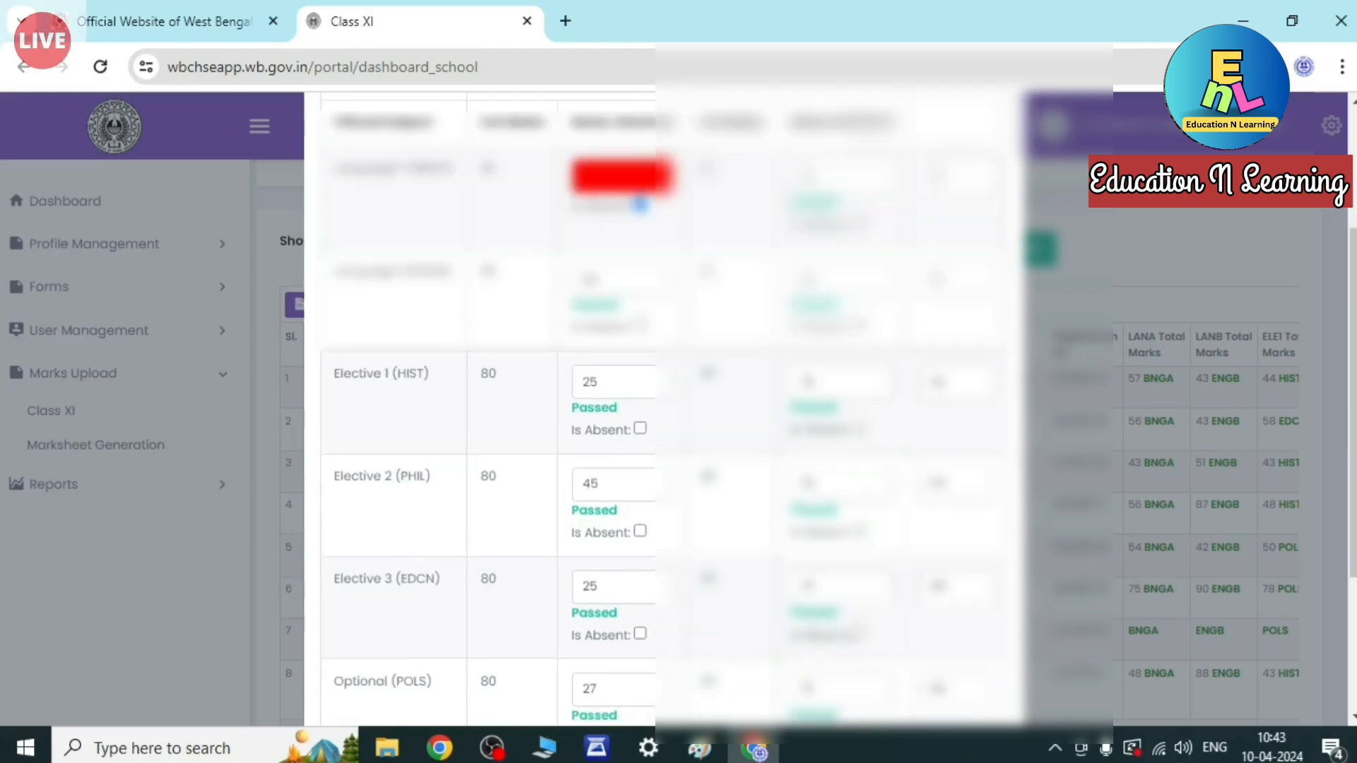
scroll(859, 632, "down", 3)
left_click(979, 687)
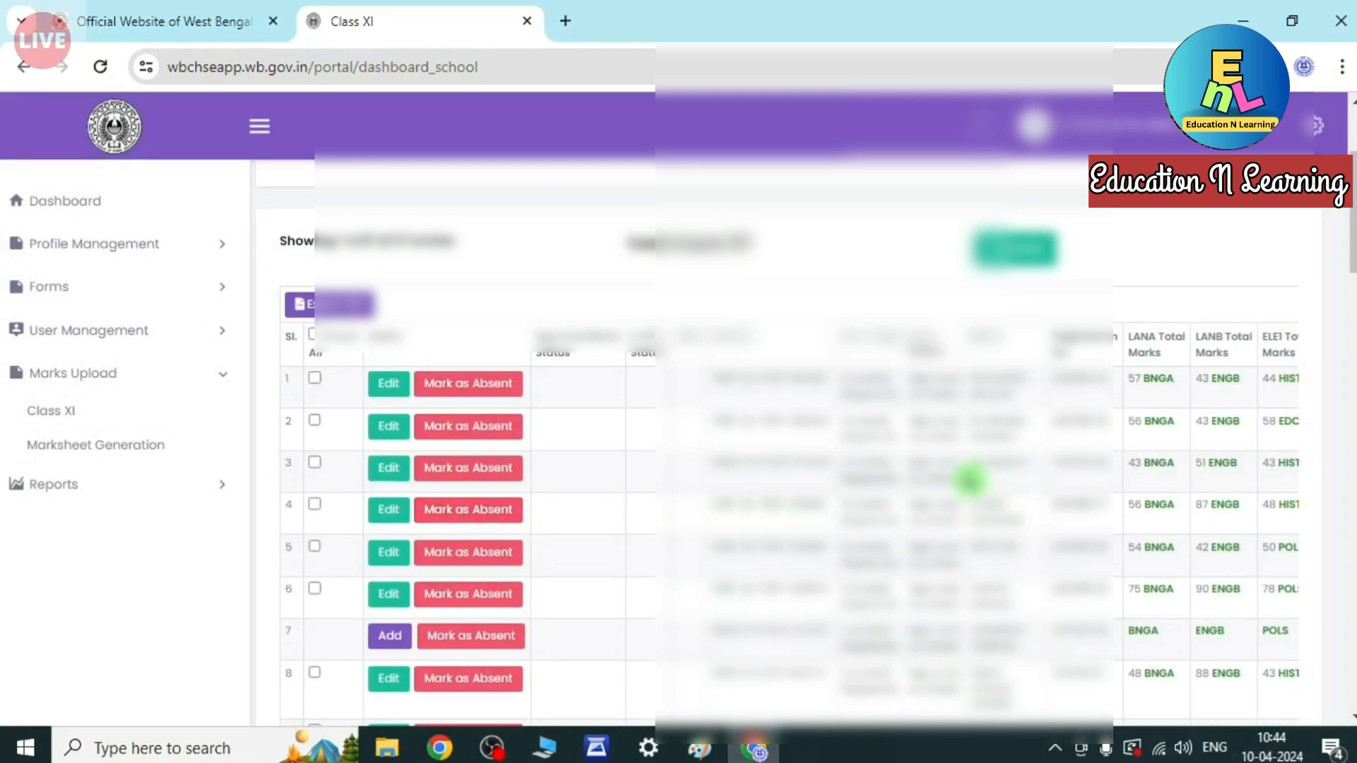
Mark the row 3 student as absent in the Class XI marks list and confirm the change.
left_click(501, 471)
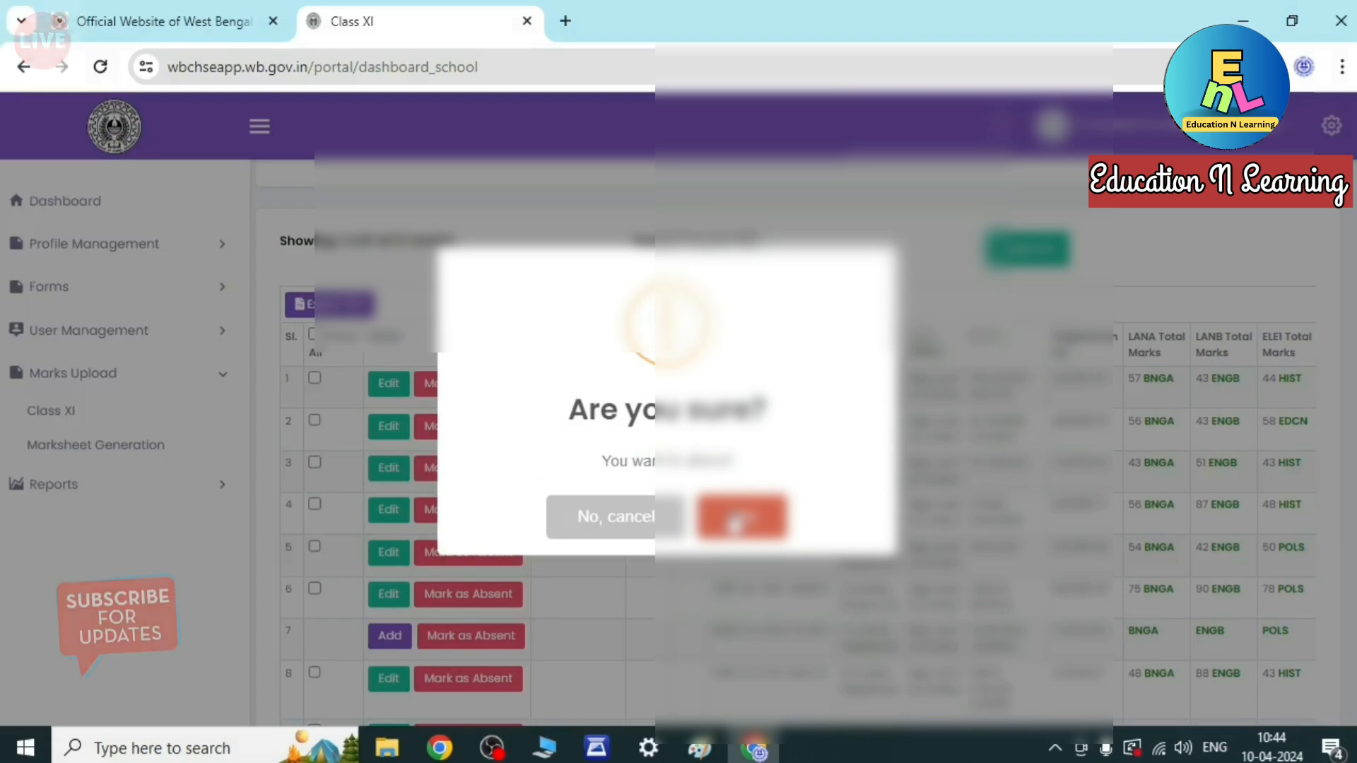
left_click(736, 523)
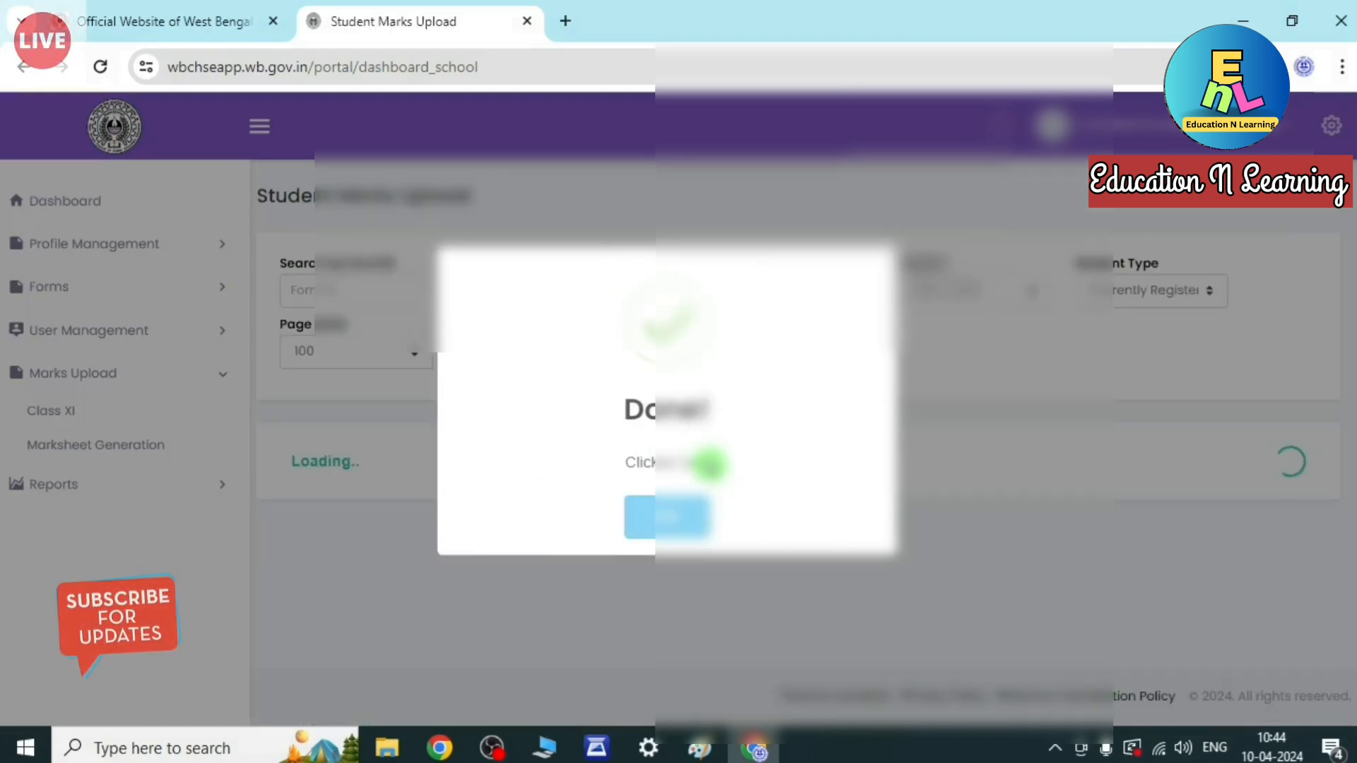
left_click(683, 531)
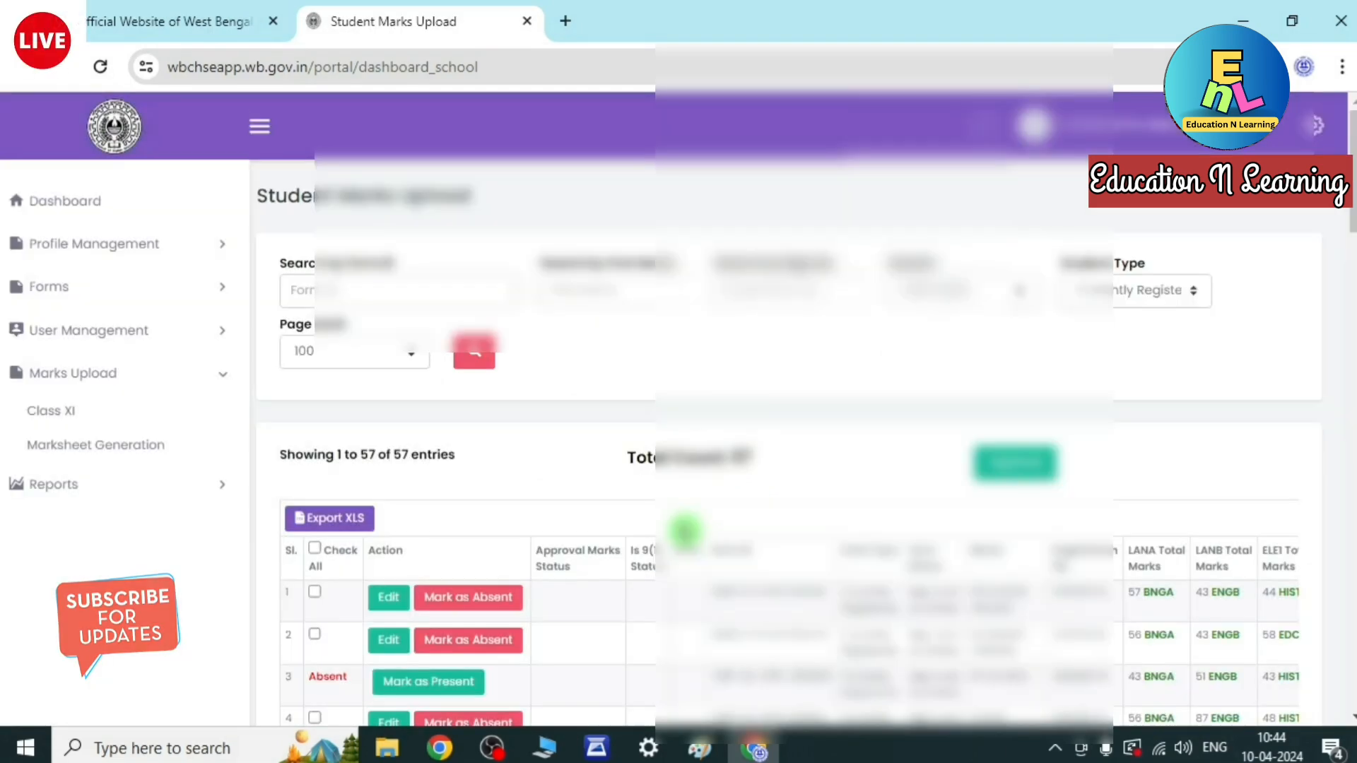
scroll(683, 532, "down", 3)
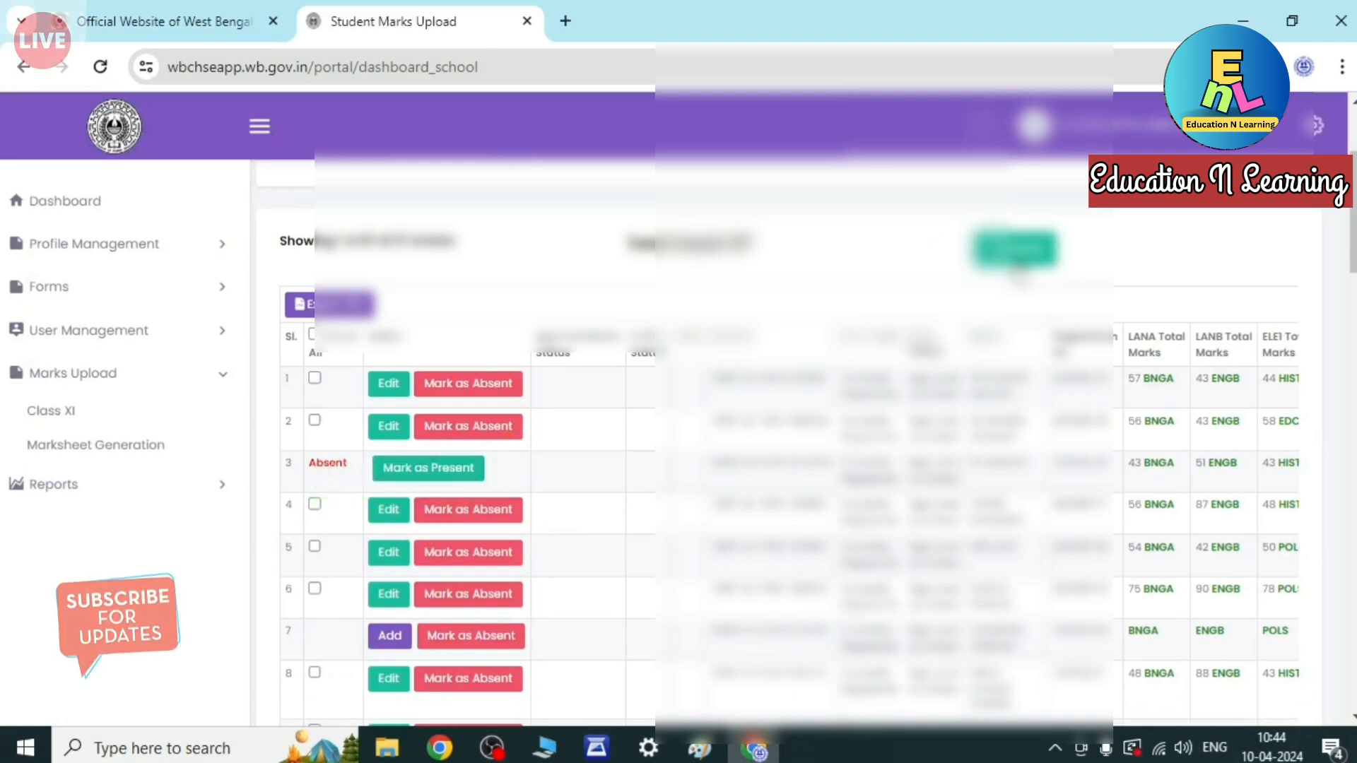
left_click(951, 242)
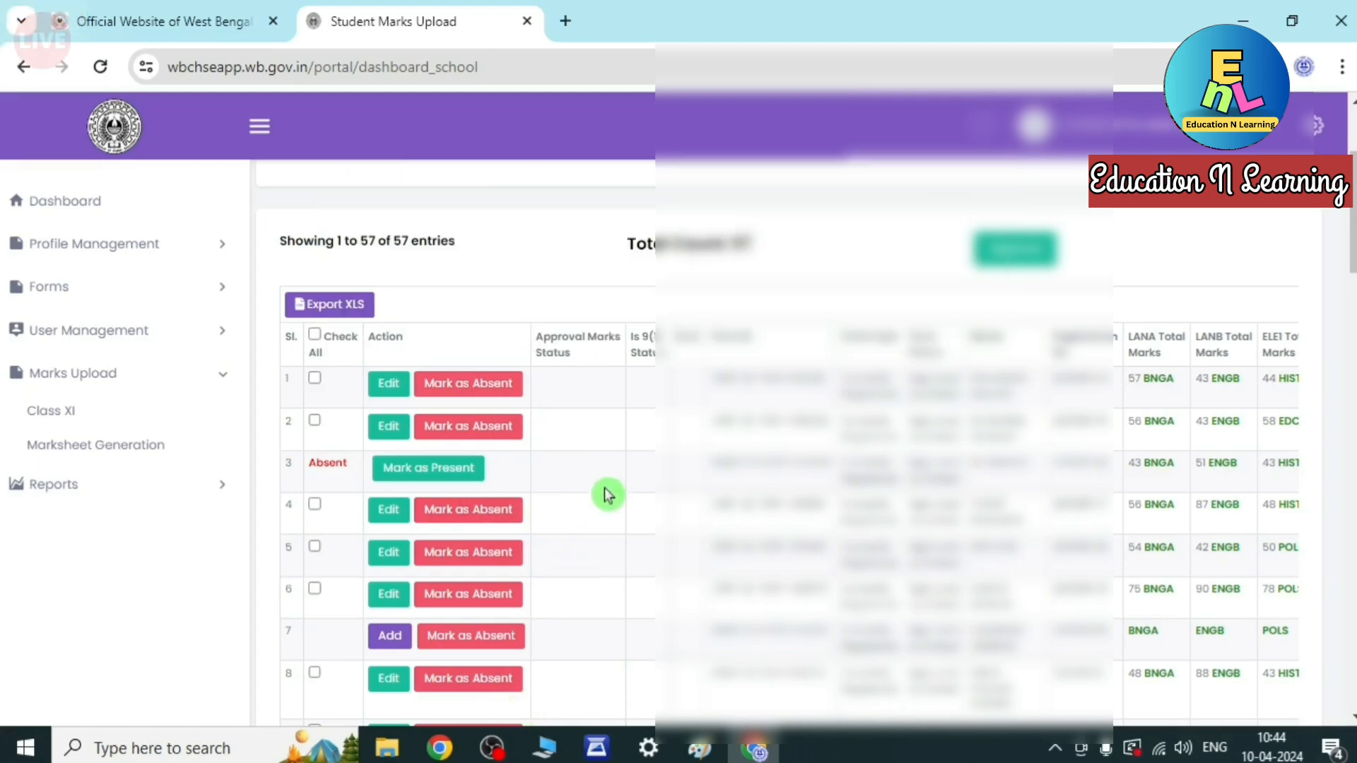
Revert the row 3 student's absent status by marking the student as present and confirming.
left_click(453, 480)
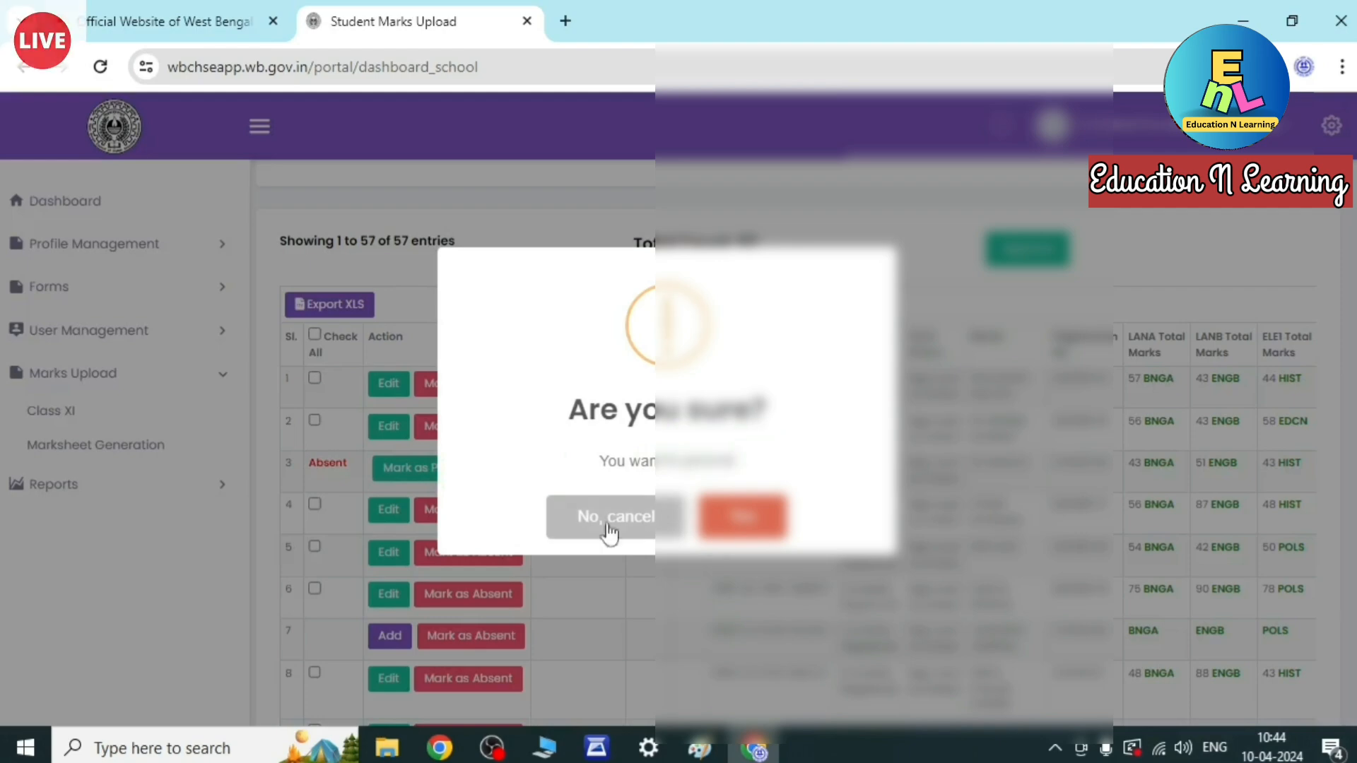
left_click(749, 534)
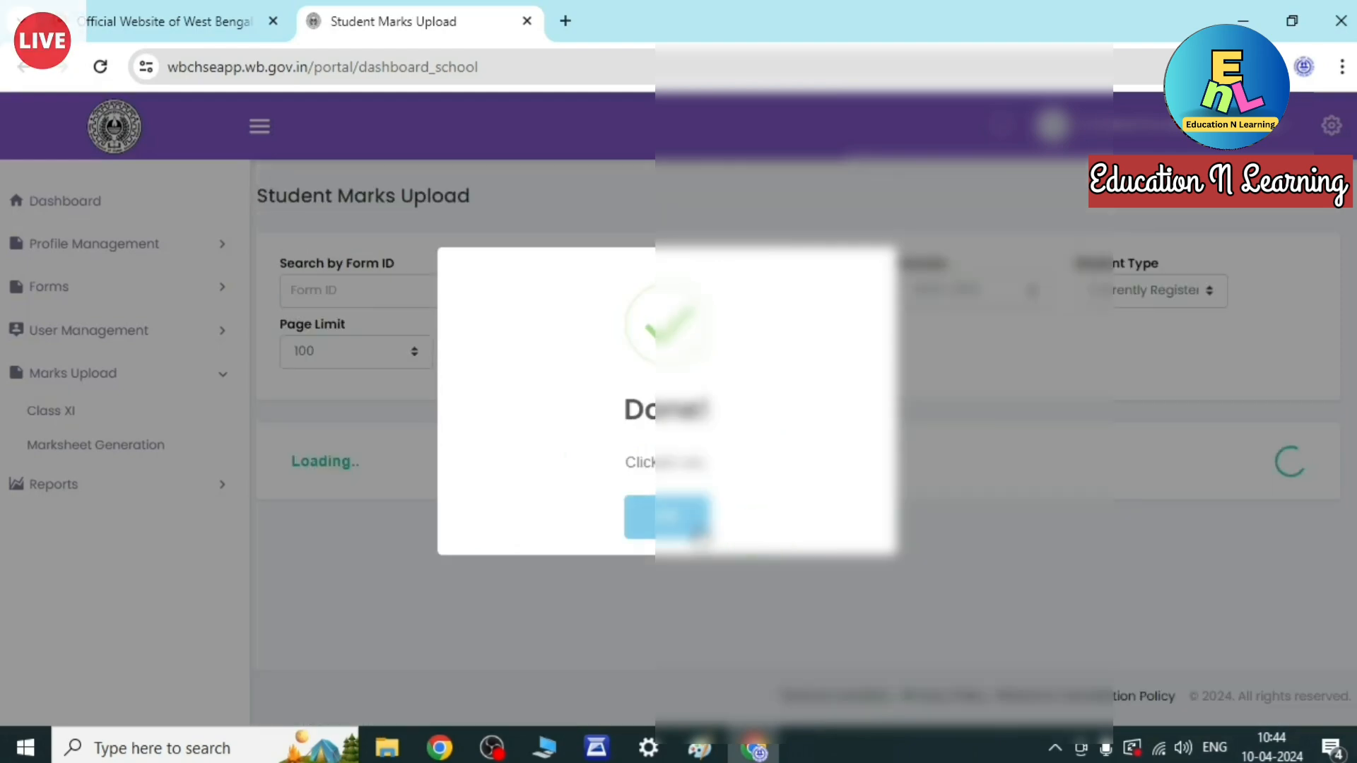
left_click(675, 526)
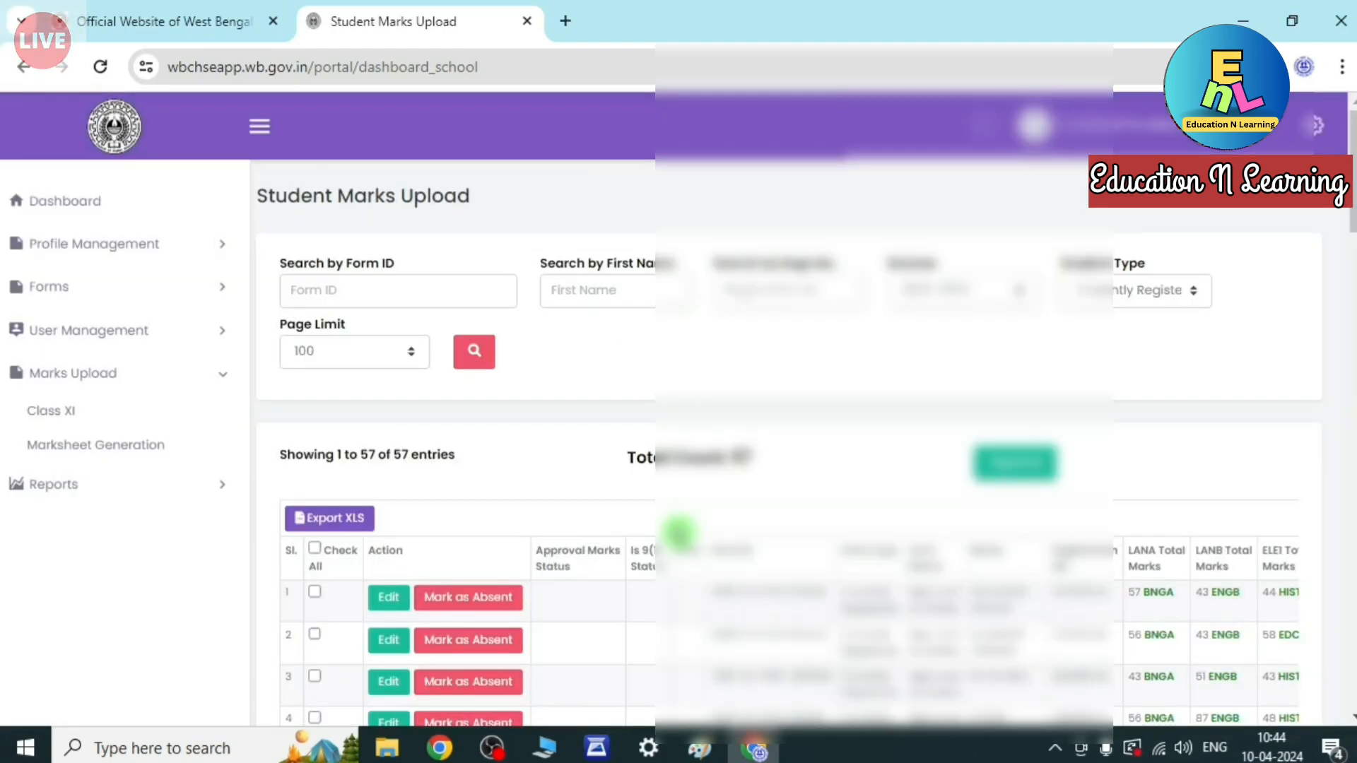
Filter the marks upload list by the XI Student type instead of currently registered students.
scroll(643, 630, "down", 5)
scroll(772, 460, "up", 3)
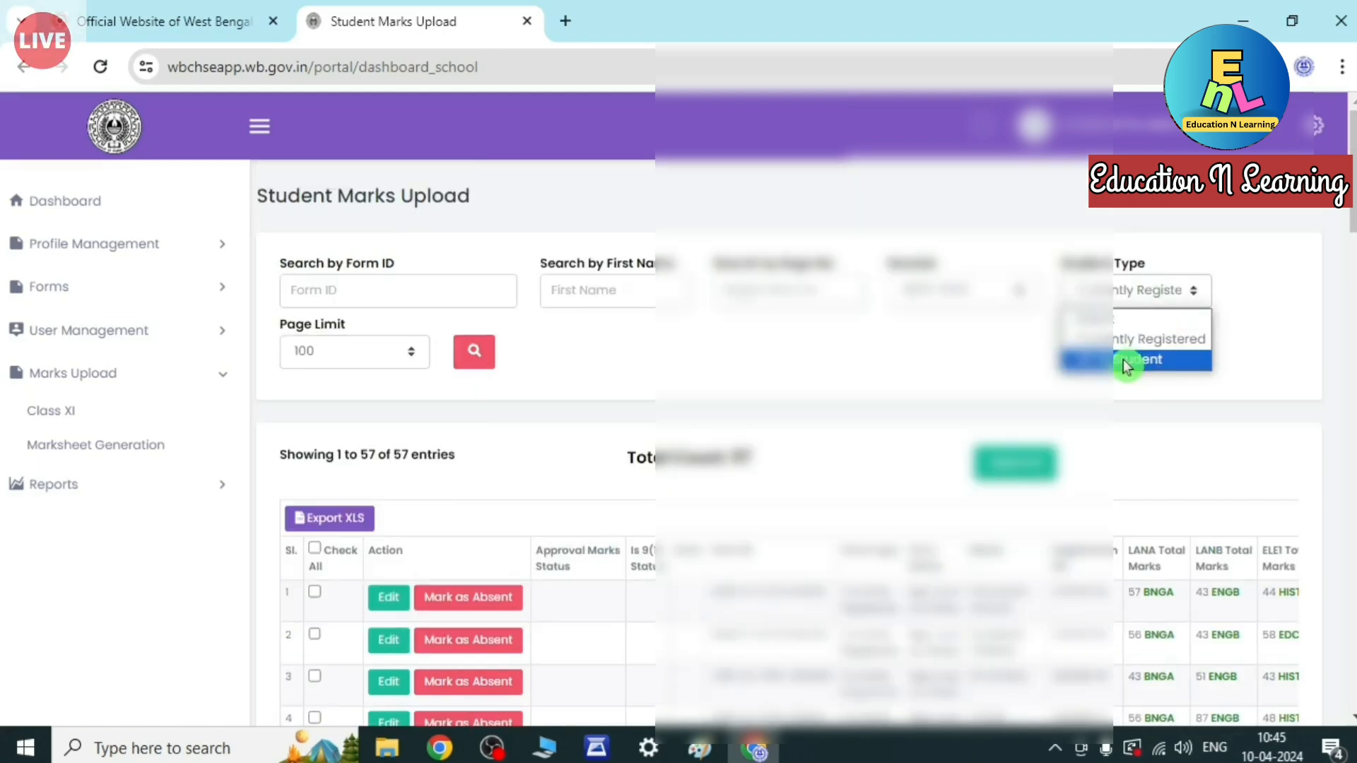
left_click(1126, 360)
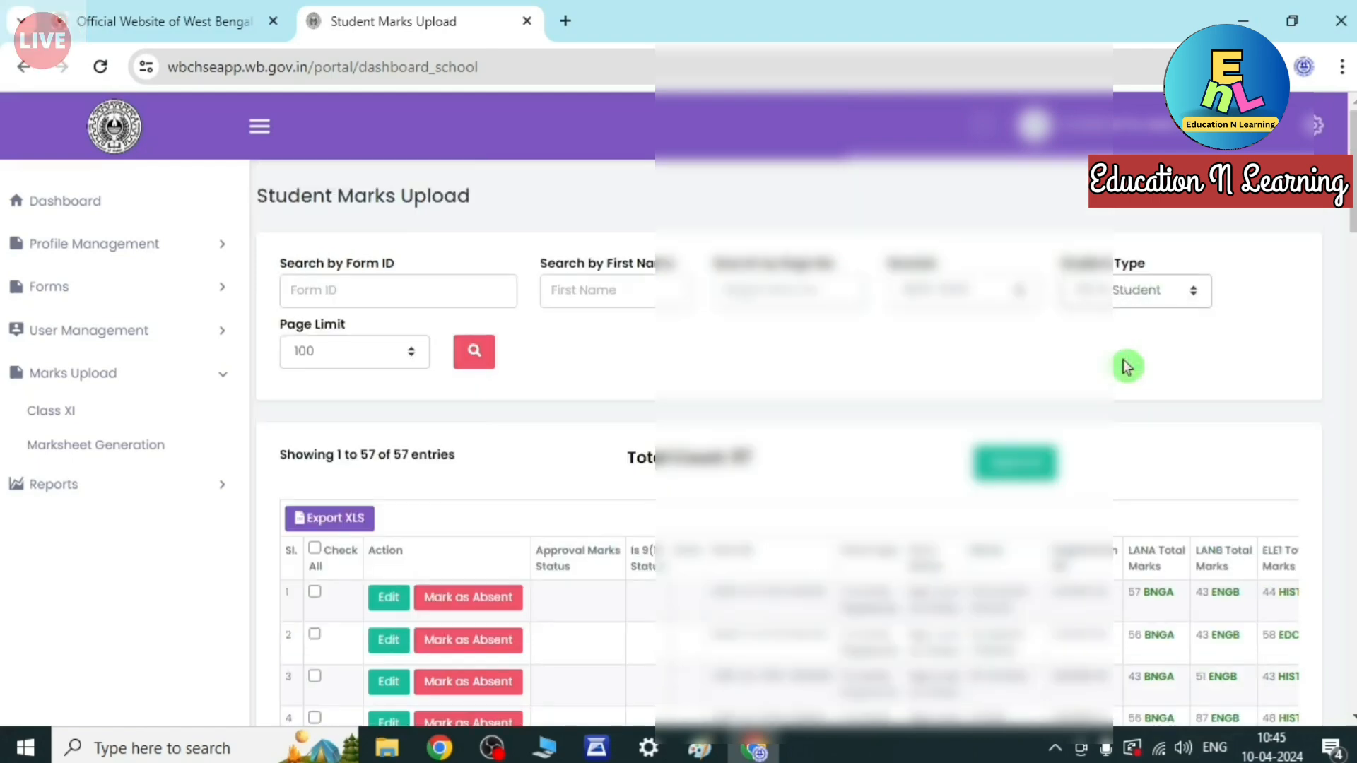
left_click(474, 352)
scroll(467, 424, "down", 2)
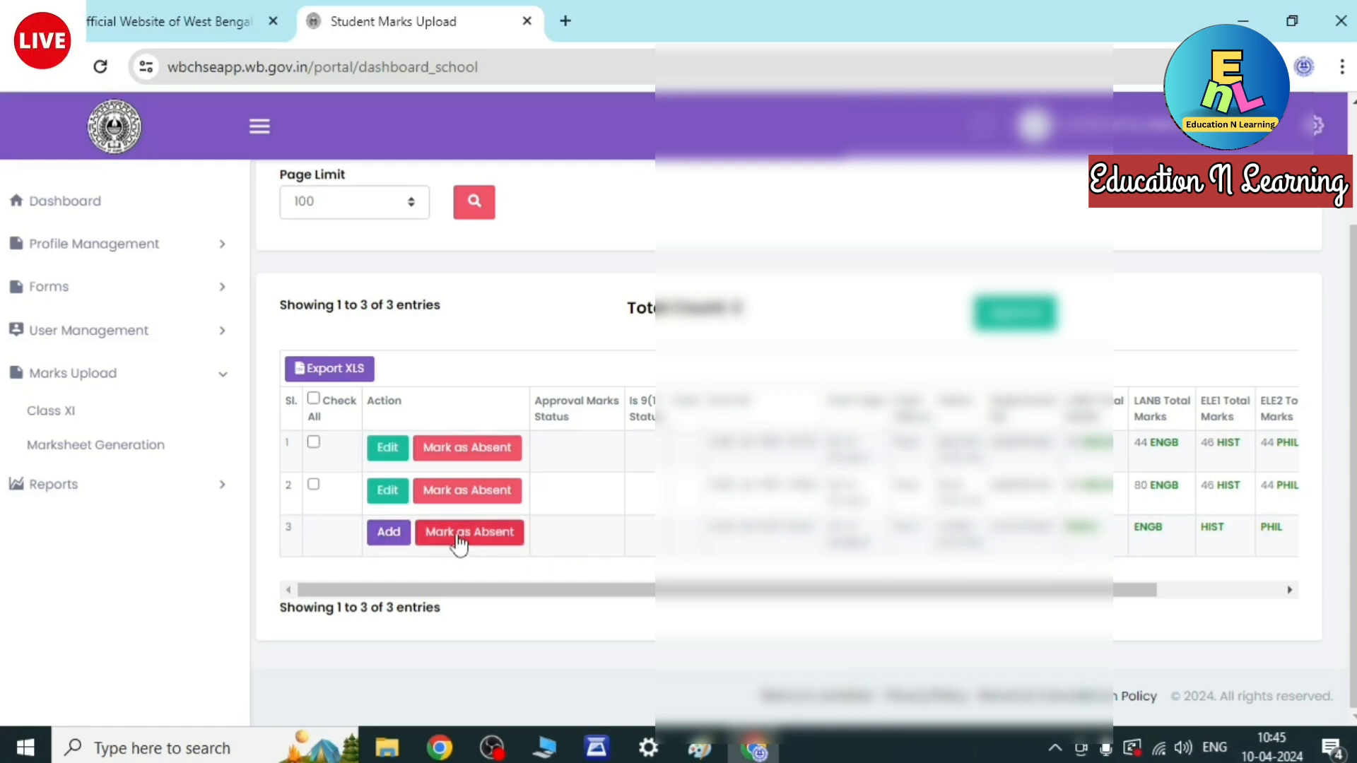
Mark the row 3 student in the filtered XI Student list as absent and confirm the change.
left_click(458, 543)
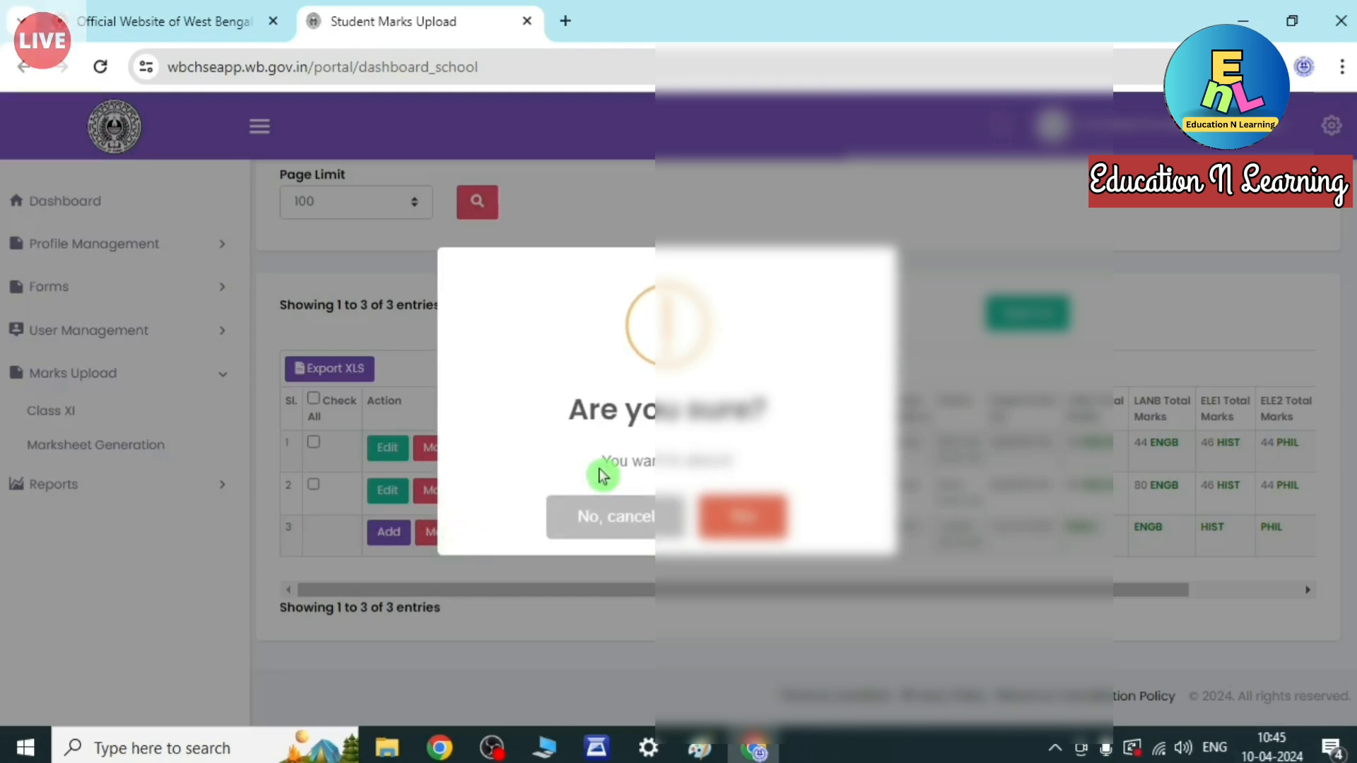
left_click(725, 529)
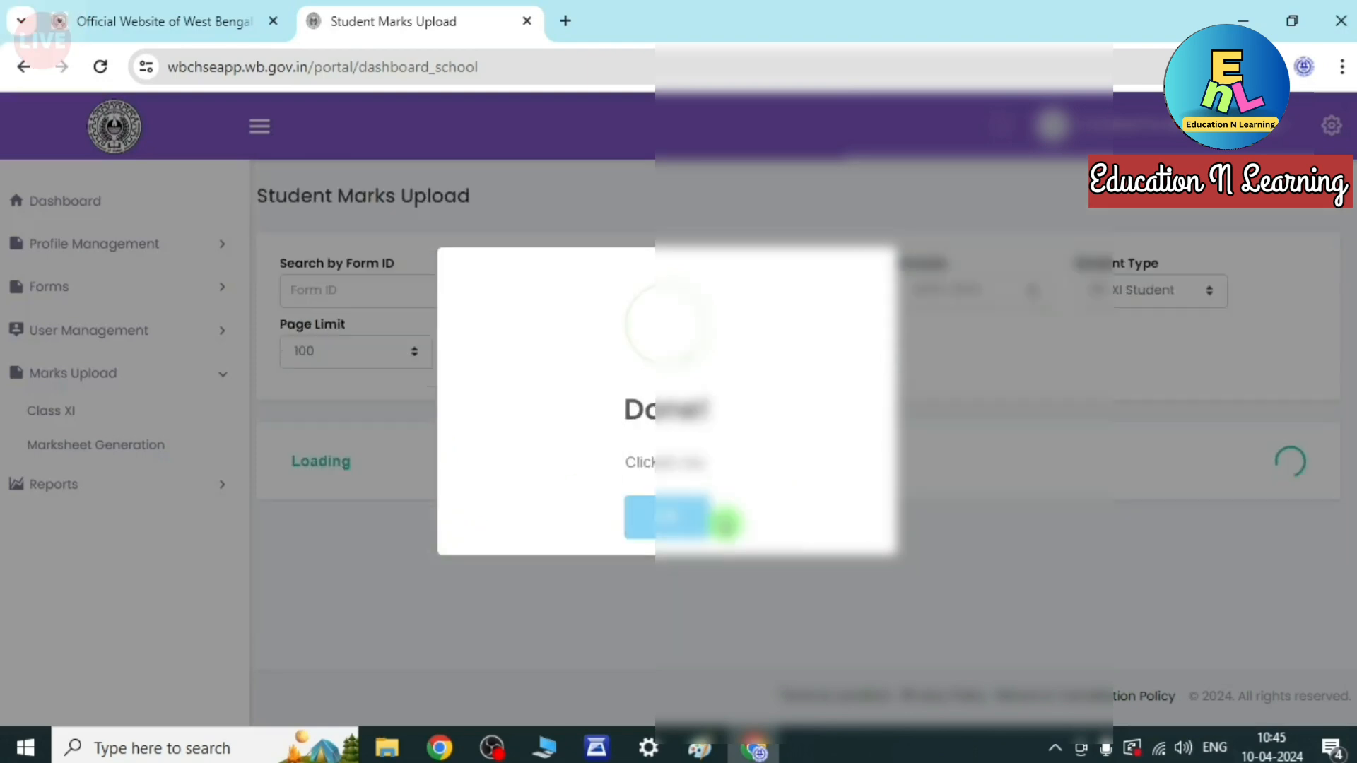
left_click(725, 521)
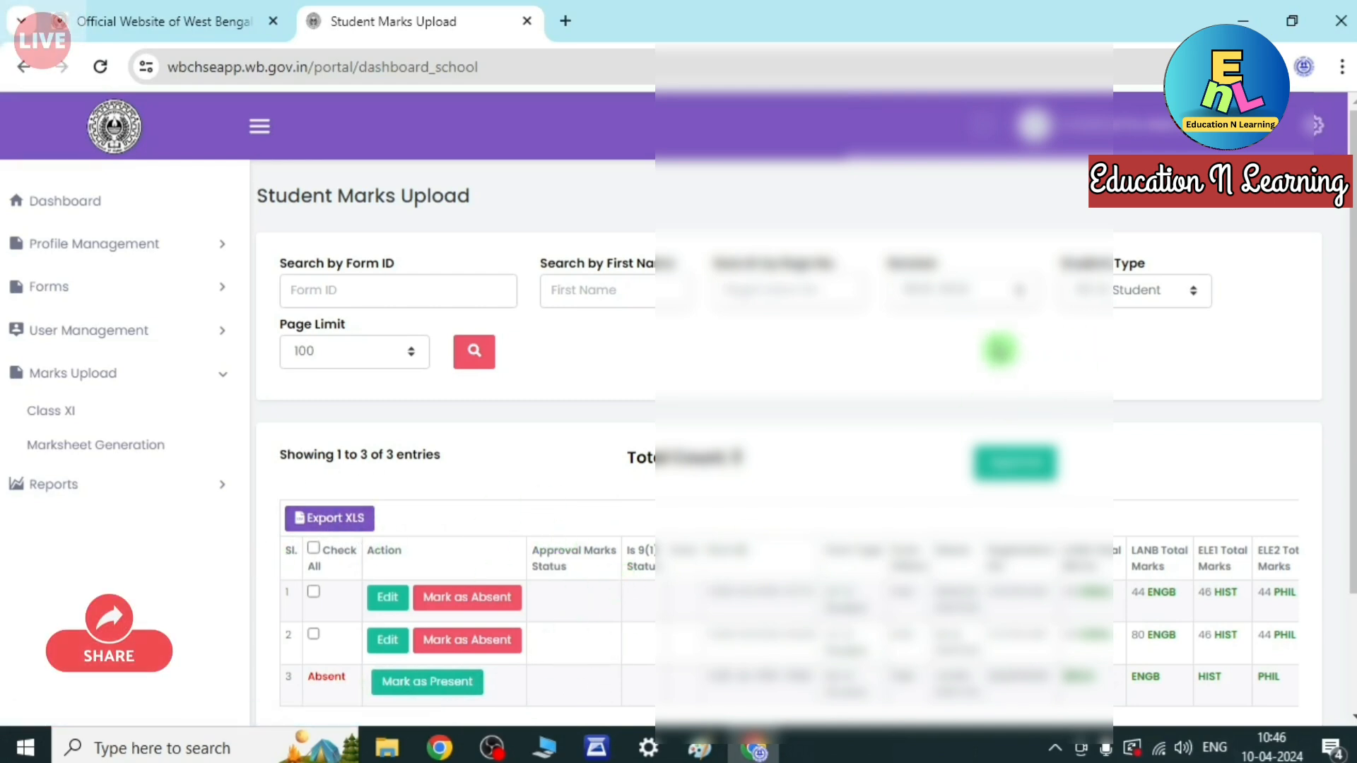
Set the student type filter to Currently Registered and reload the marks upload list.
left_click(1145, 290)
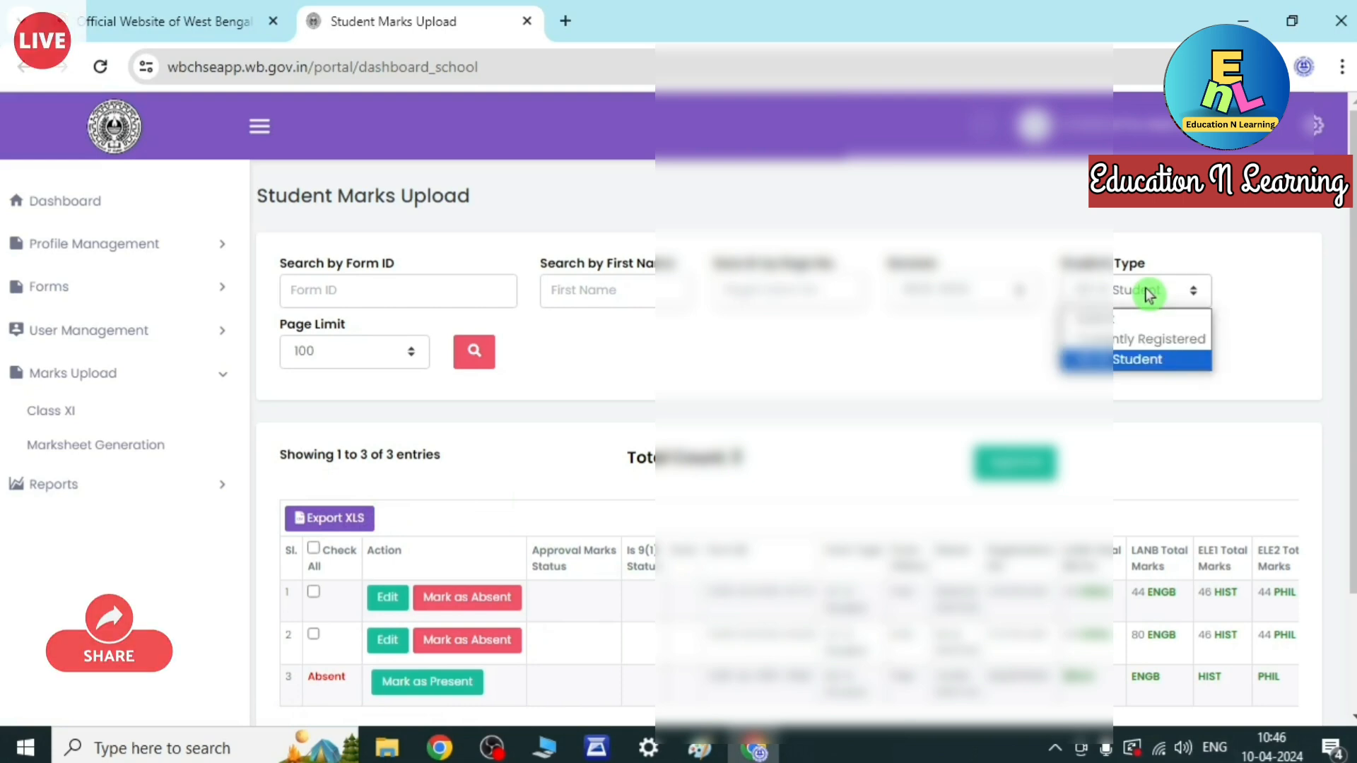
left_click(1102, 337)
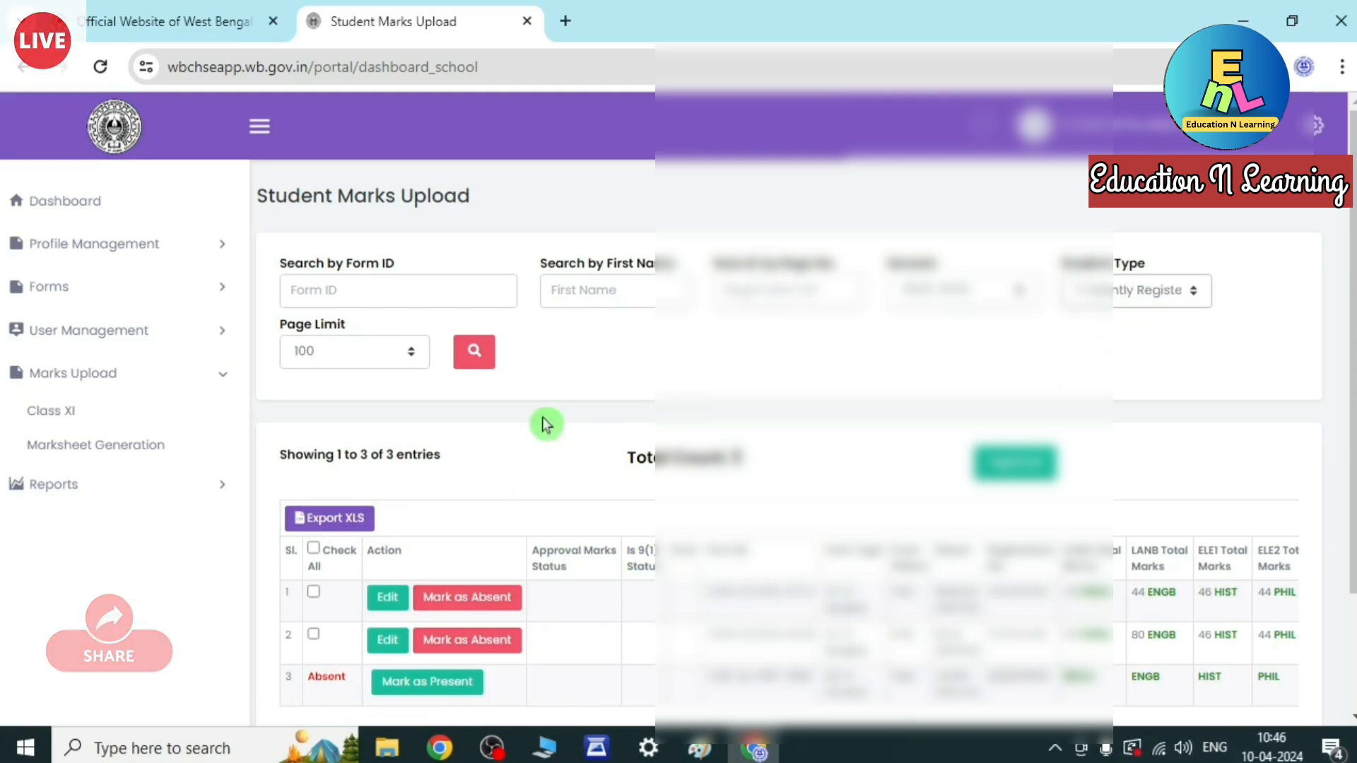
left_click(475, 354)
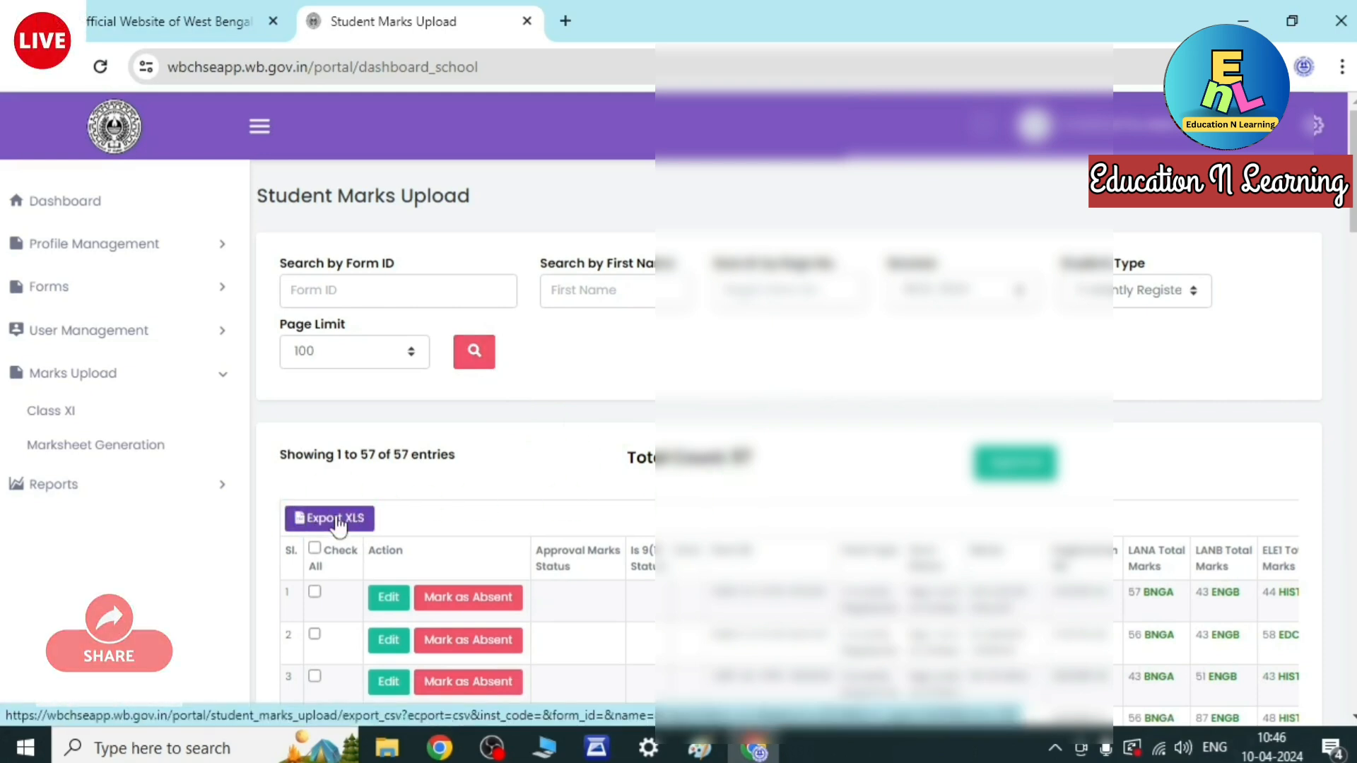
Select all students with entered marks in the list, and clear the selection again.
scroll(778, 555, "down", 3)
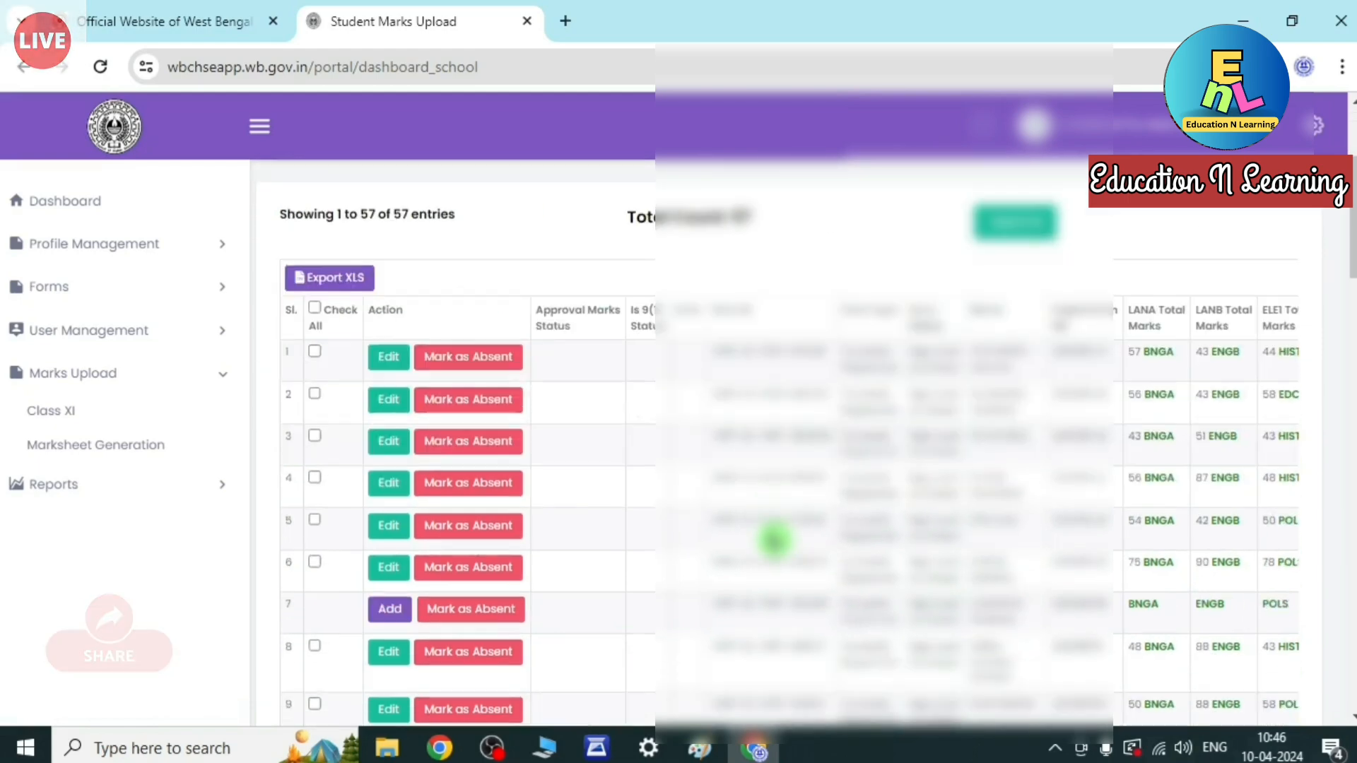
scroll(774, 541, "up", 1)
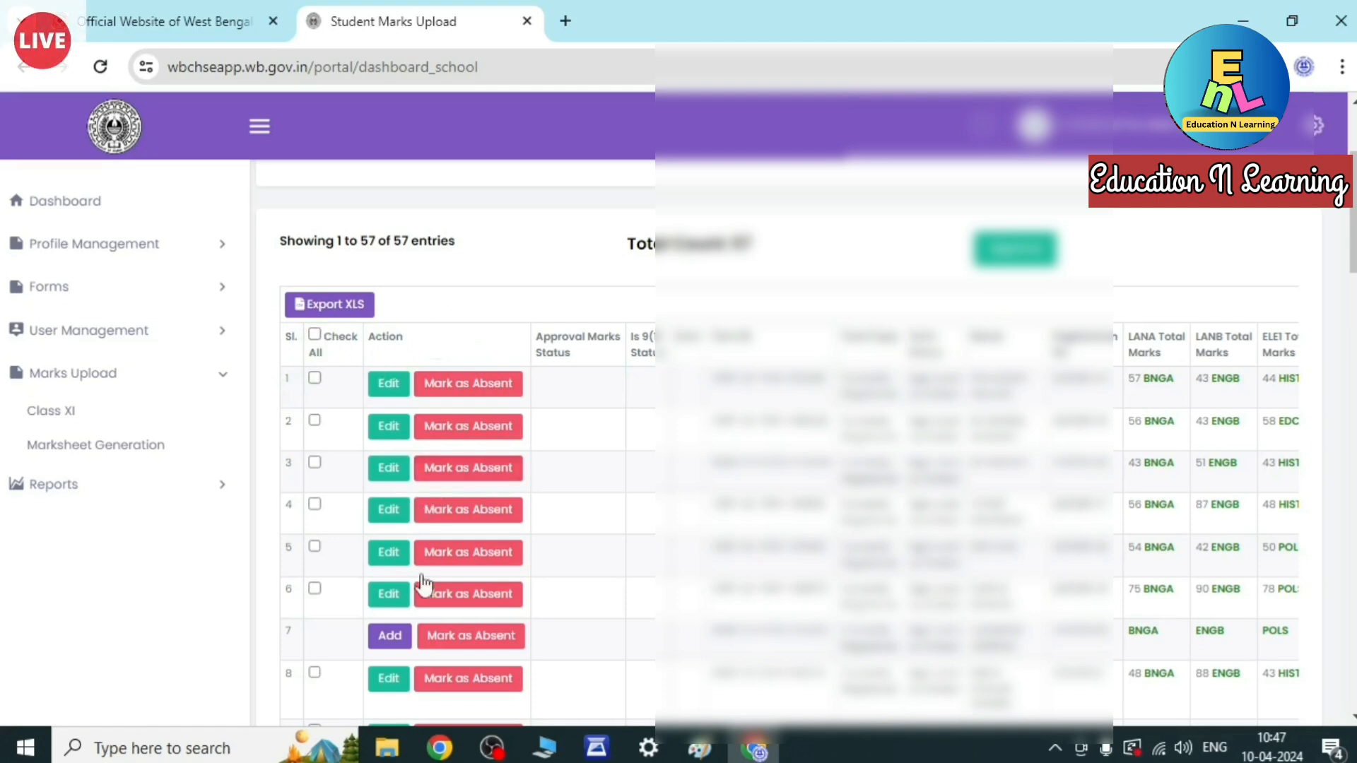
left_click(313, 335)
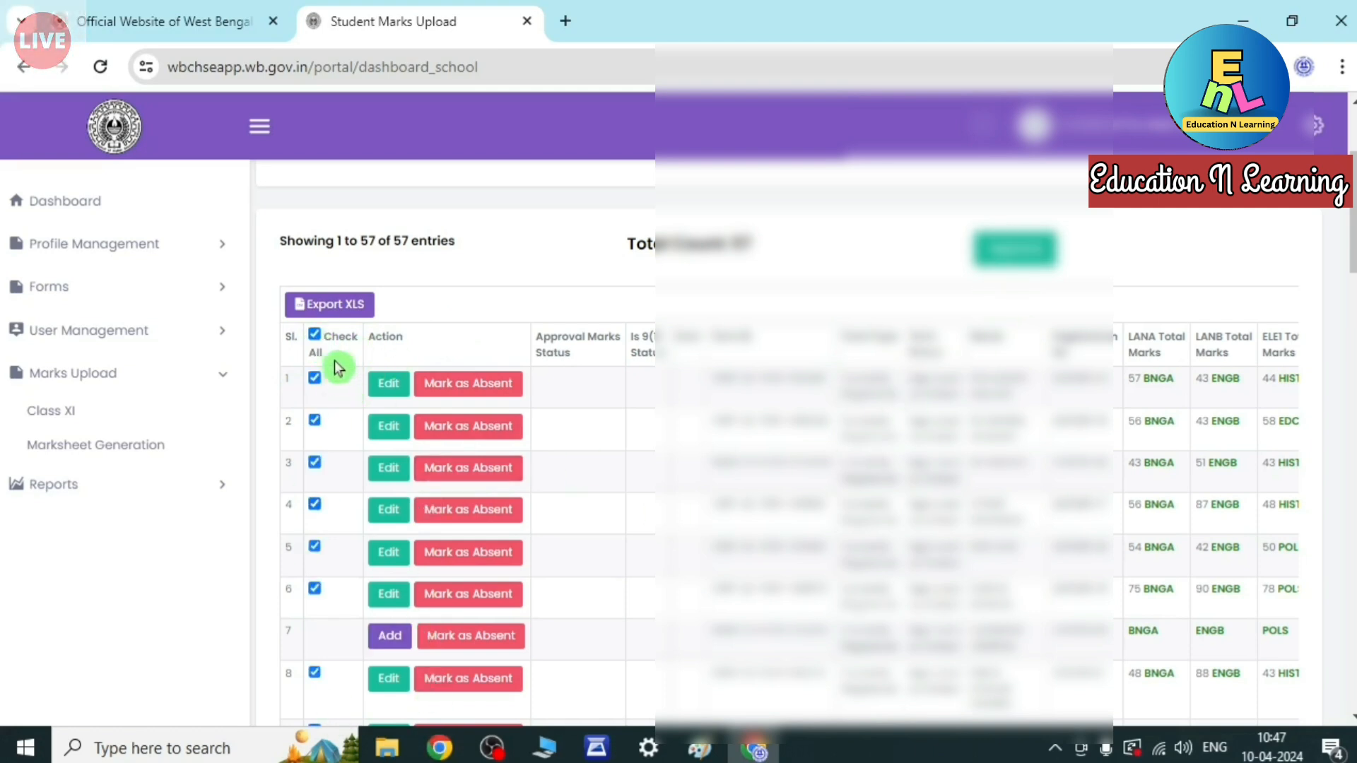
left_click(315, 335)
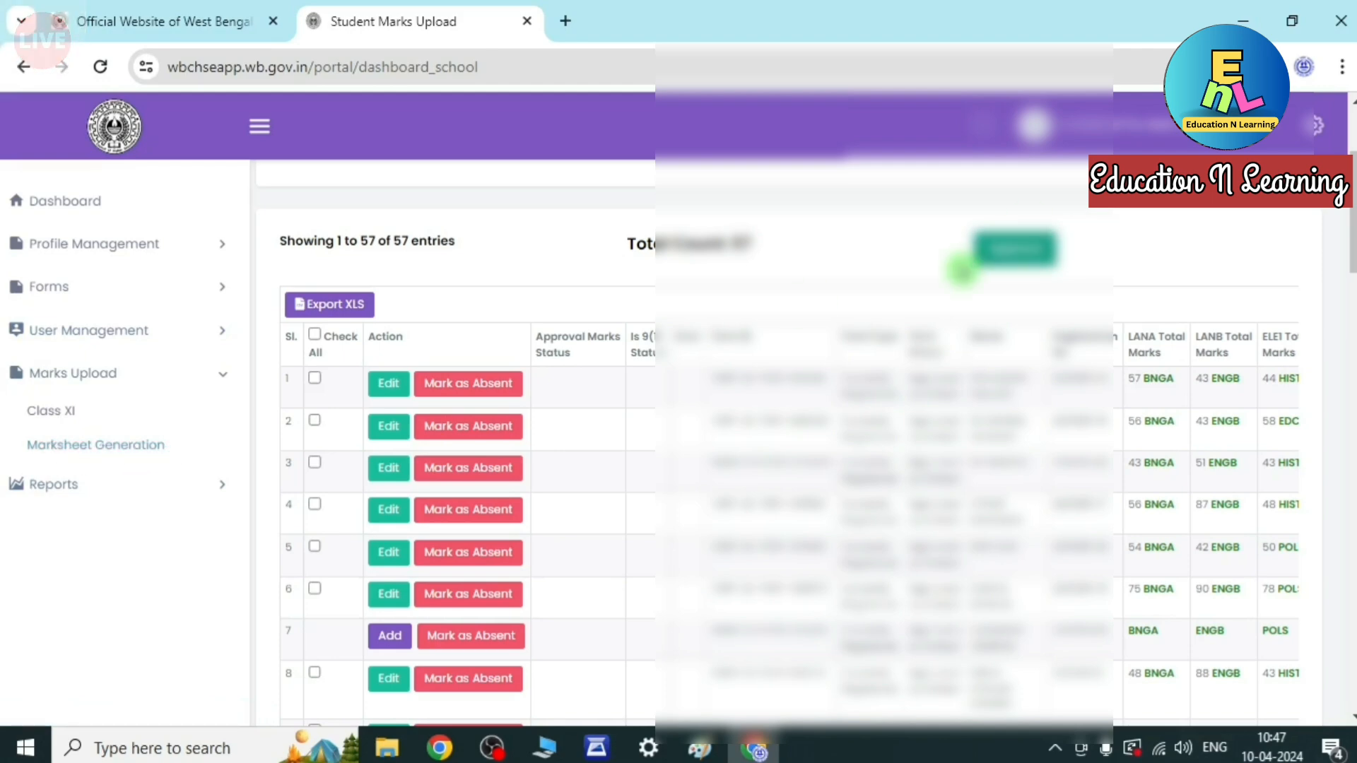
Open Marksheet Generation and search for Currently Registered students of session 2023-2024.
left_click(101, 455)
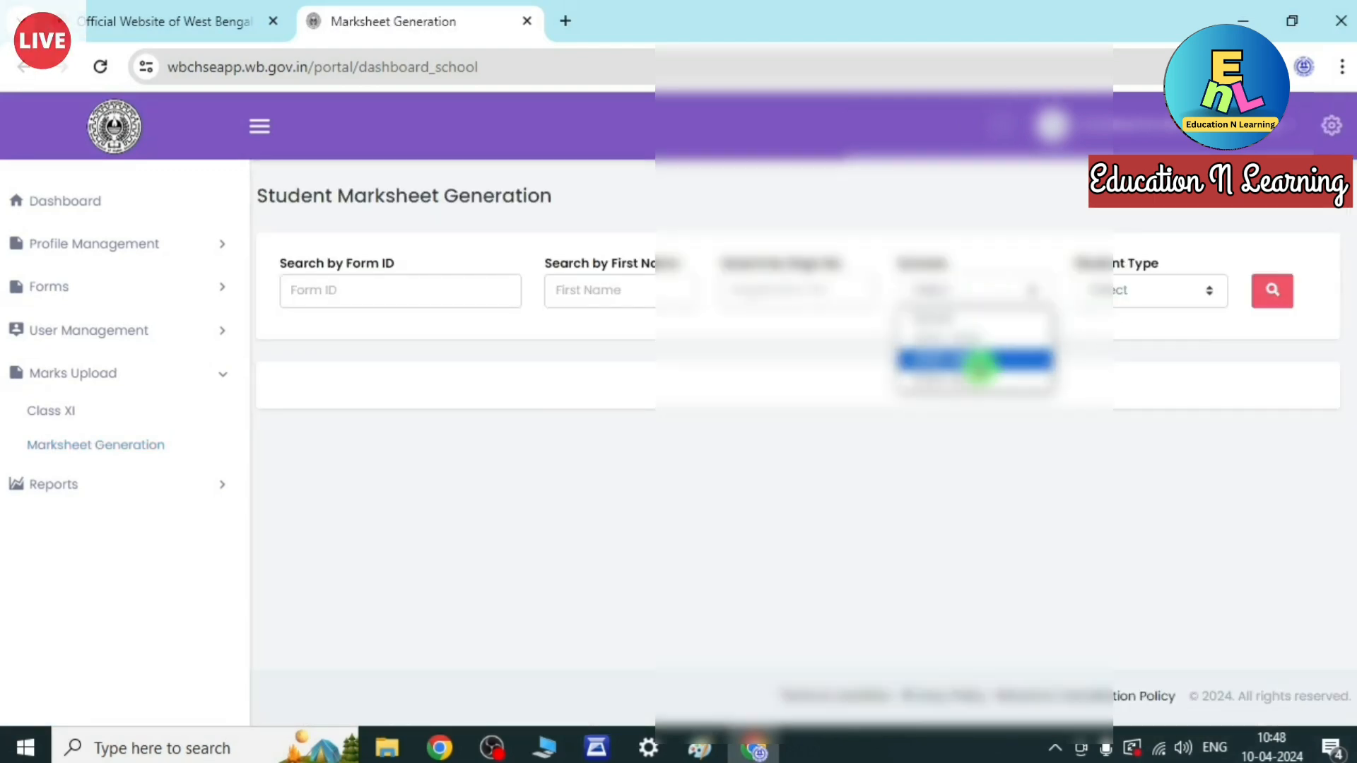
left_click(975, 359)
left_click(1139, 293)
left_click(1143, 339)
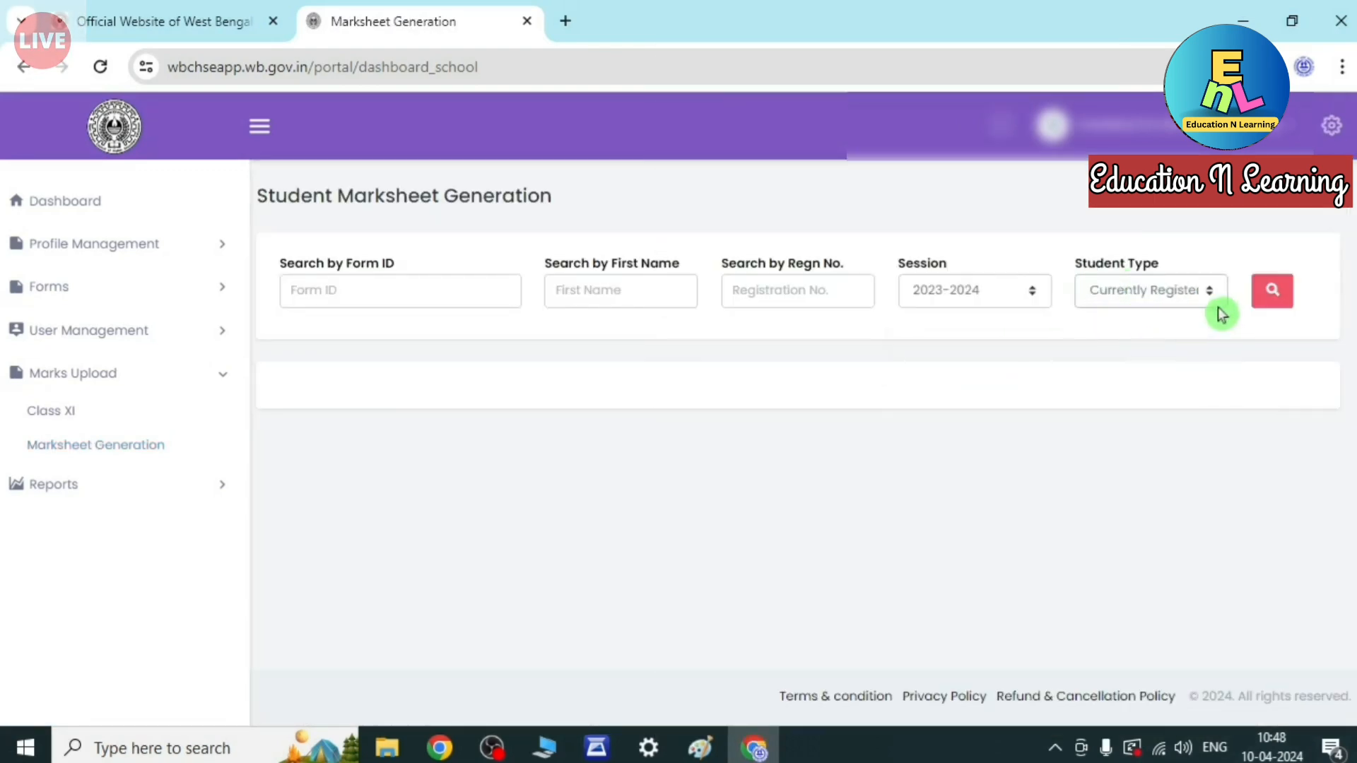
left_click(1271, 297)
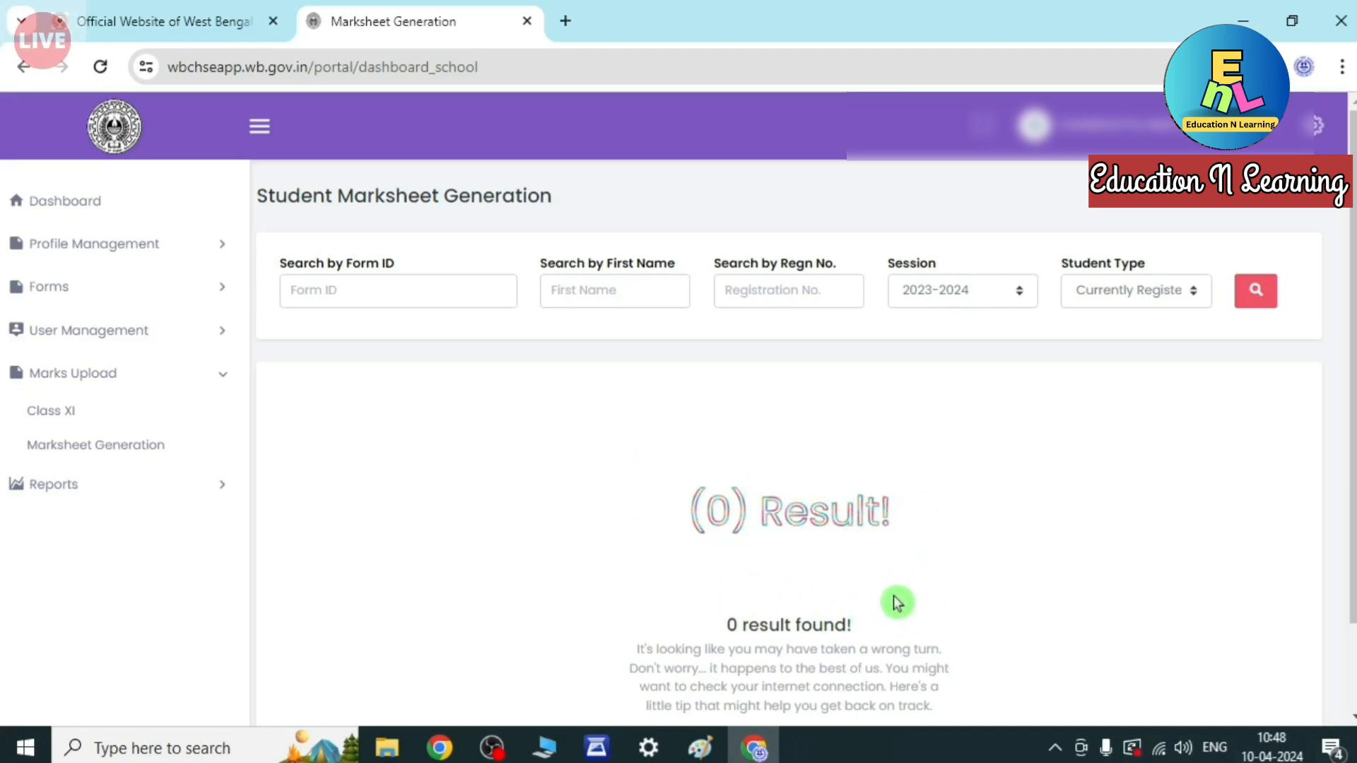
left_click(106, 452)
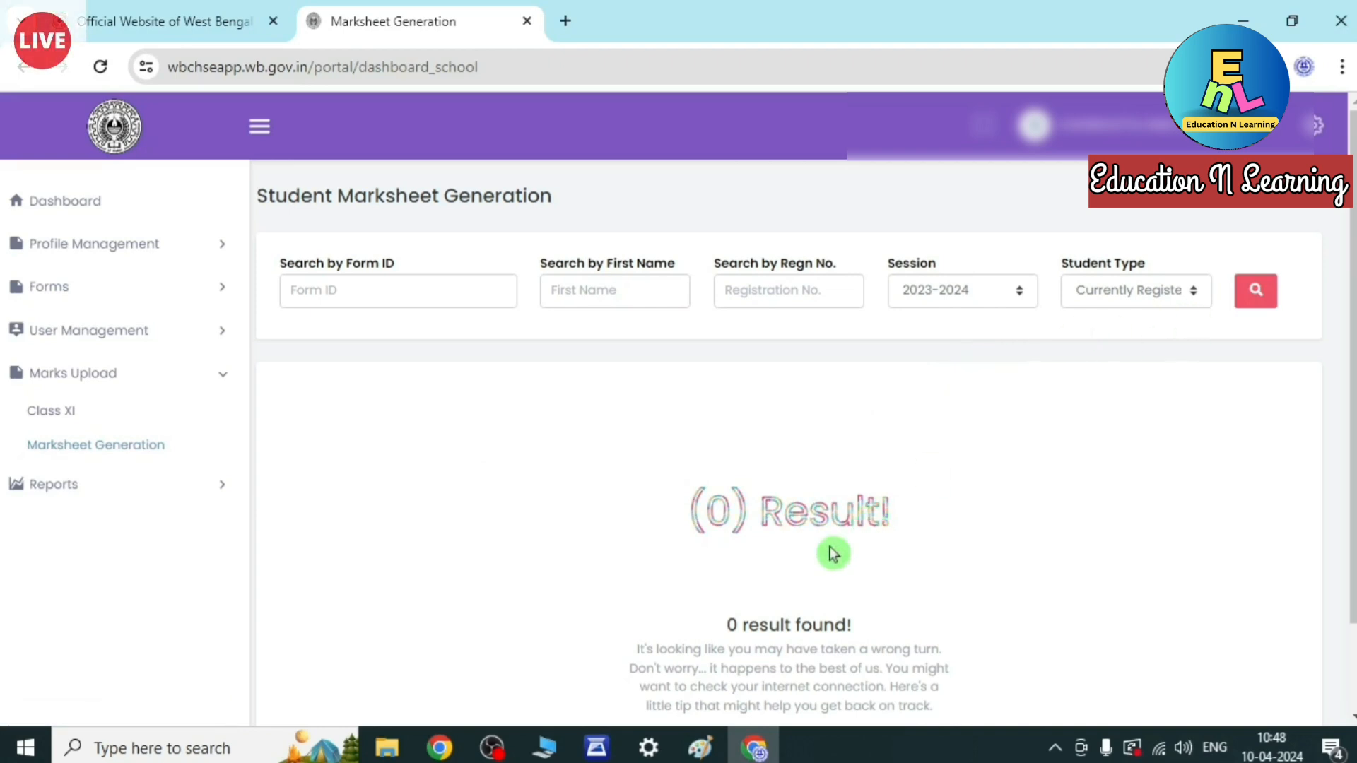